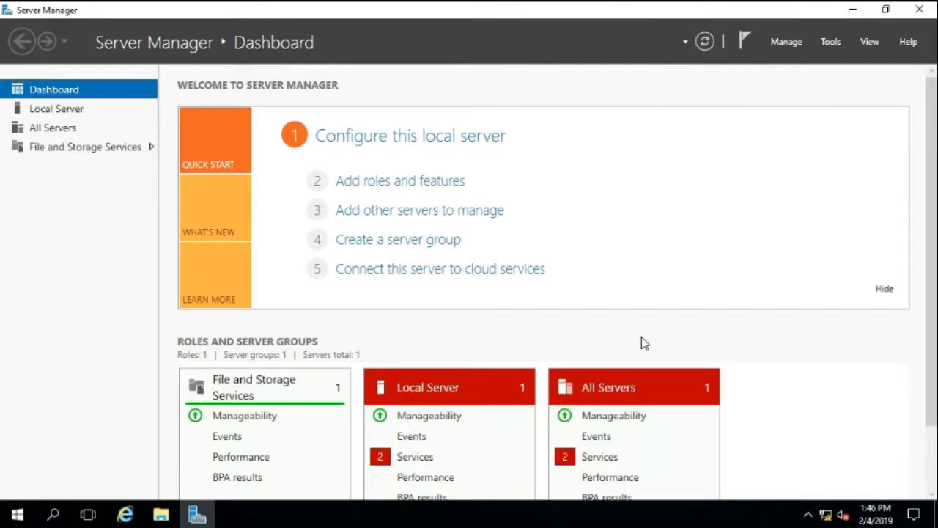
Check the Ethernet0 connection details for the server's IP address and DNS configuration, then close them
right_click(827, 517)
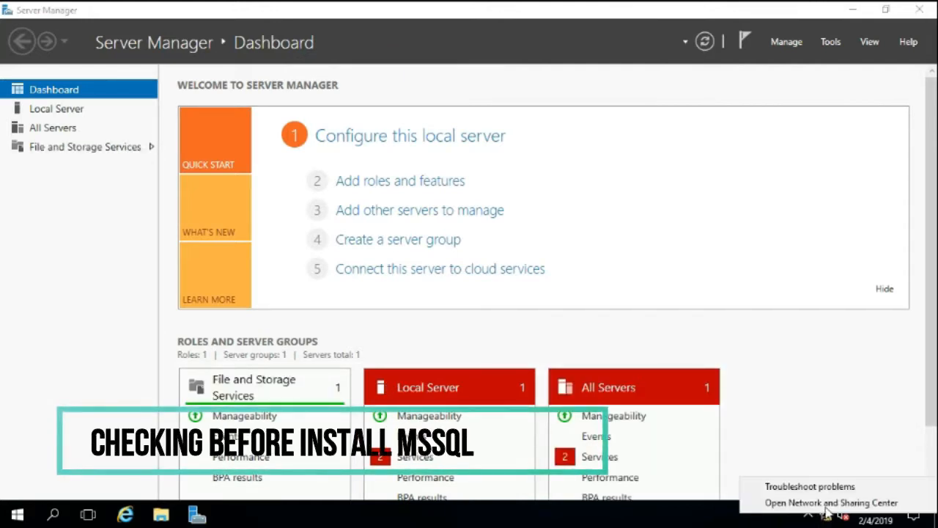
left_click(827, 504)
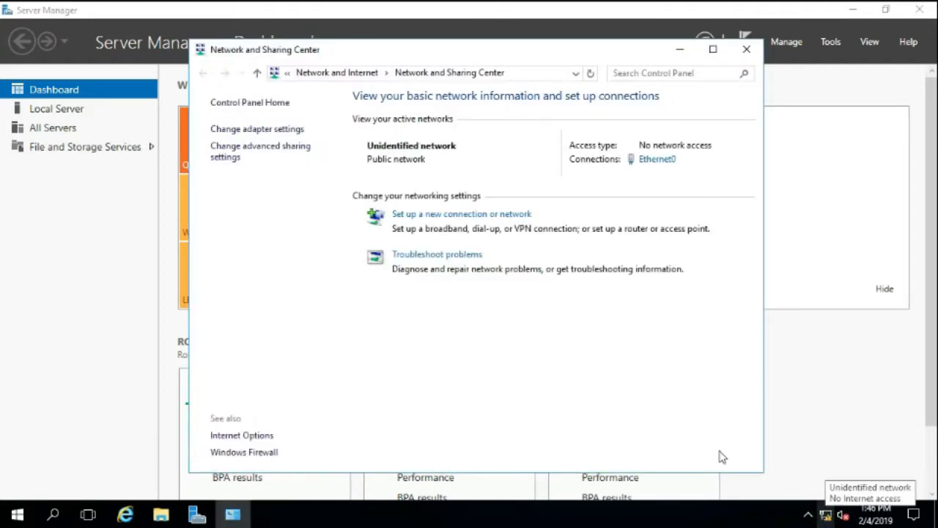
left_click(655, 164)
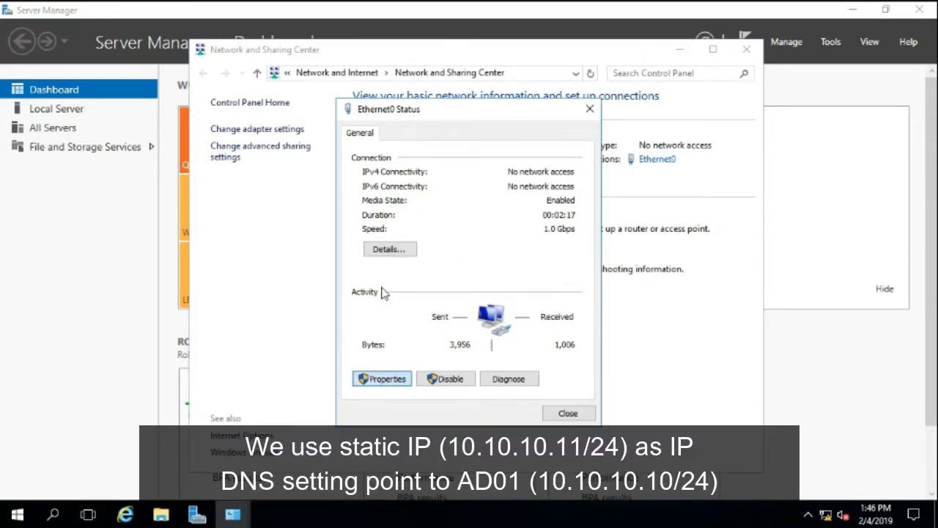
left_click(384, 250)
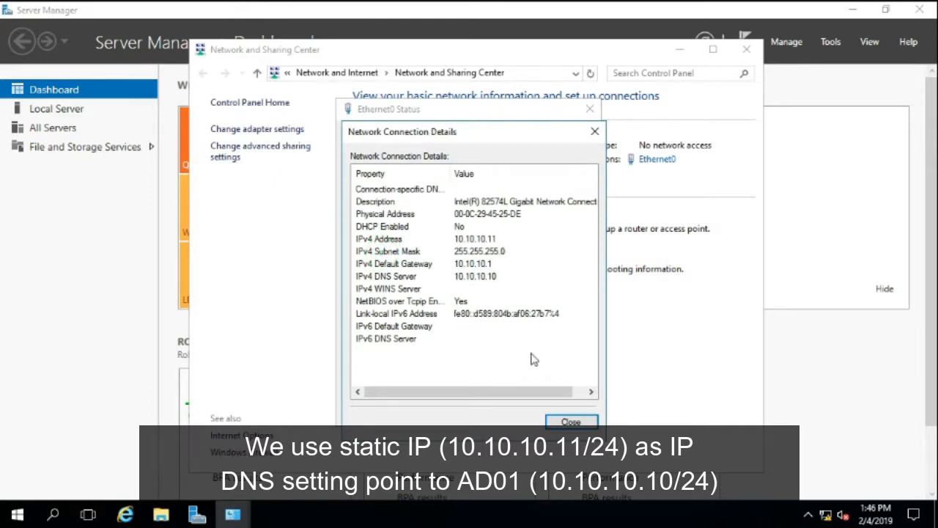
left_click(555, 423)
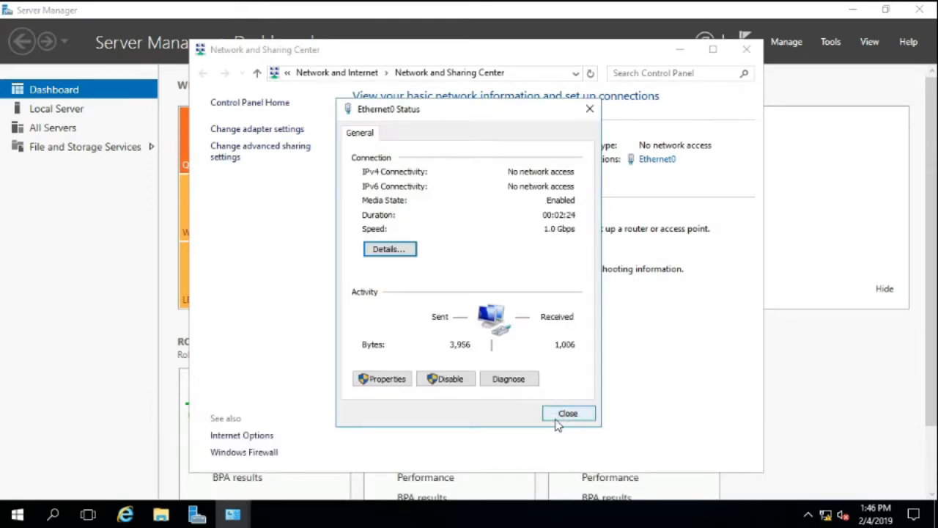
left_click(557, 417)
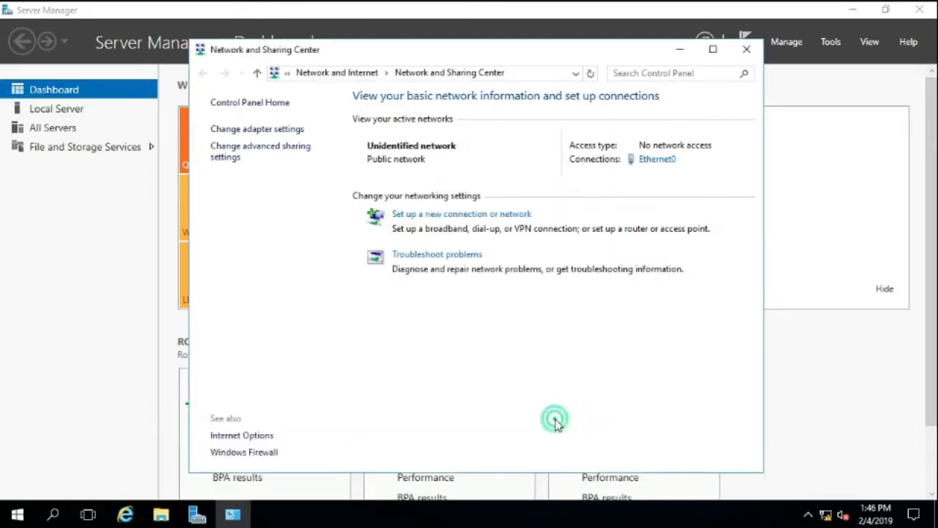
Change the computer's membership in the system settings from workgroup to the domain joeschoice.com
left_click(261, 108)
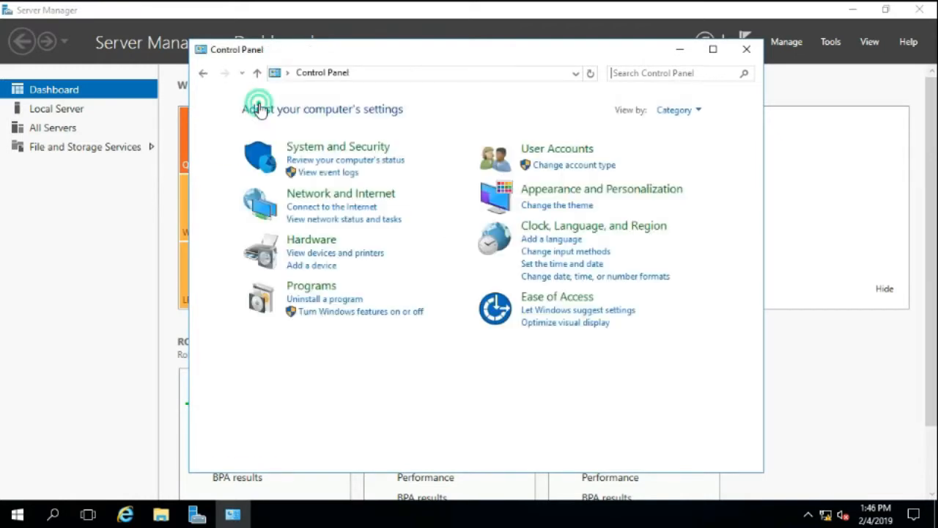
left_click(334, 151)
left_click(396, 189)
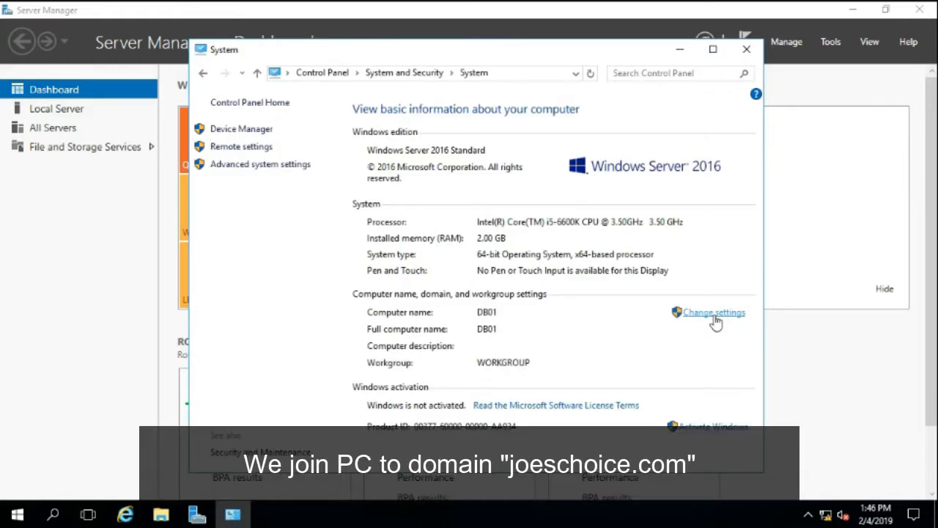
left_click(714, 315)
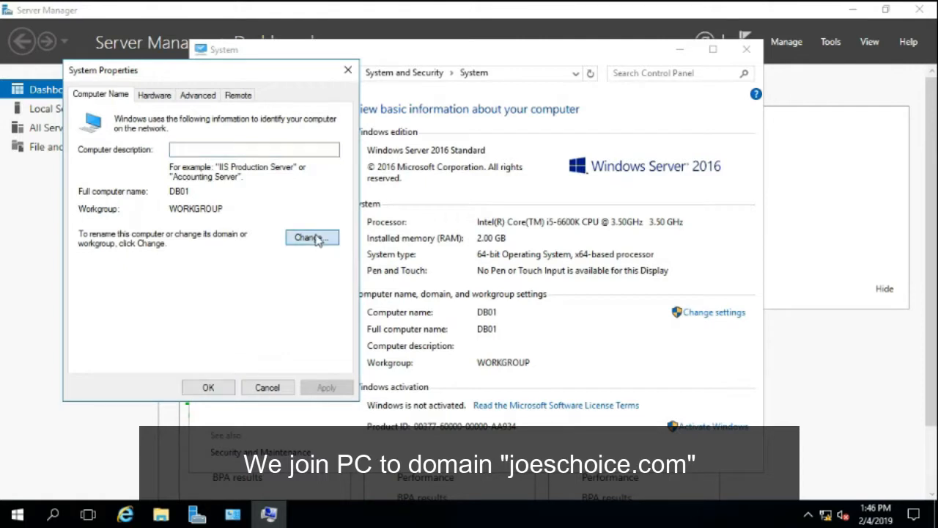
left_click(317, 239)
left_click(117, 269)
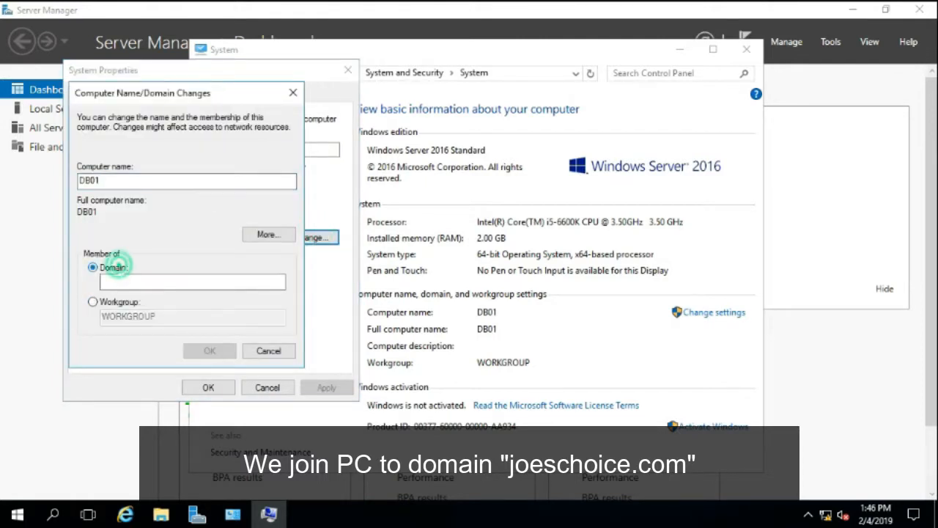
left_click(118, 280)
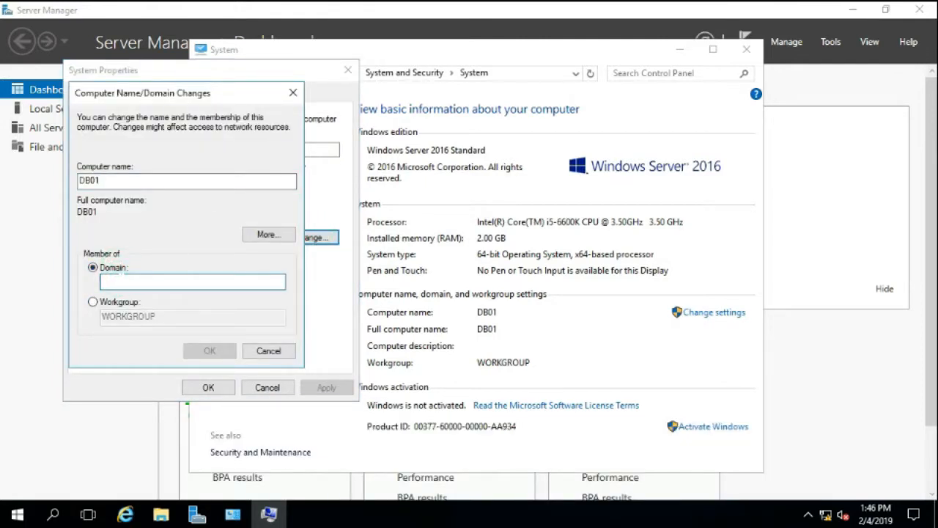
type("joeschoice.com")
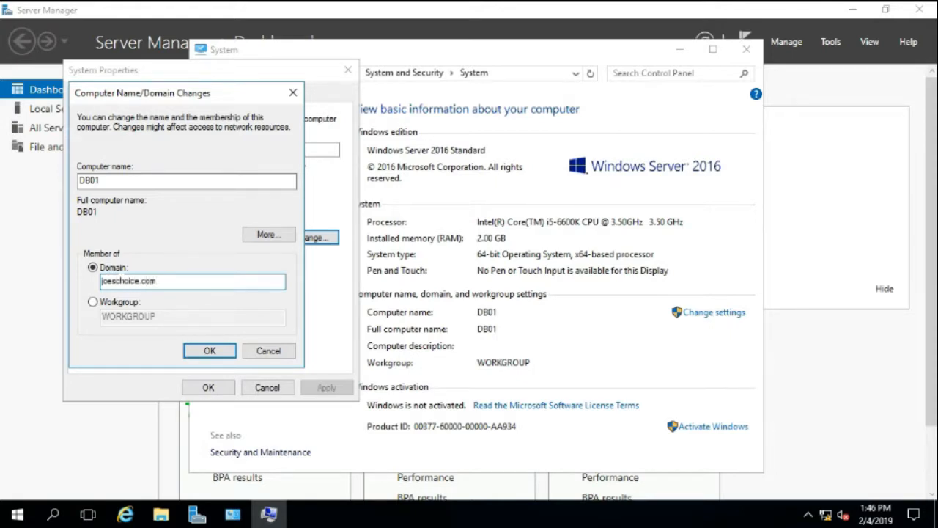
left_click(210, 352)
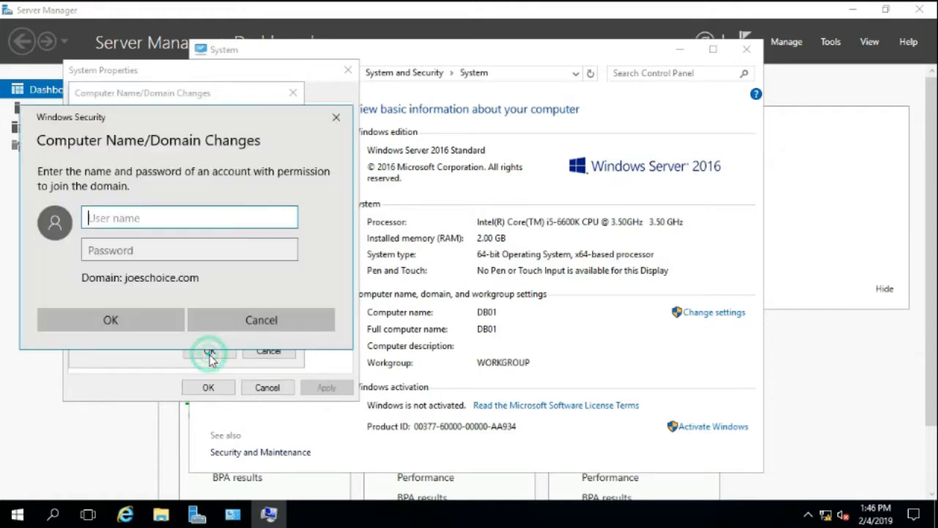
Authorize the domain join with the administrator account and its password
type("administrator")
key("Tab")
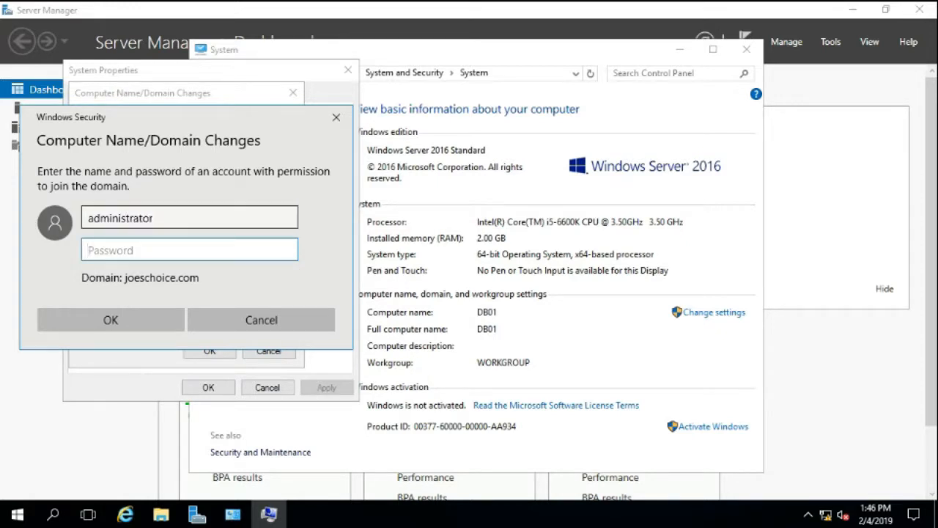
type("P@")
key("Return")
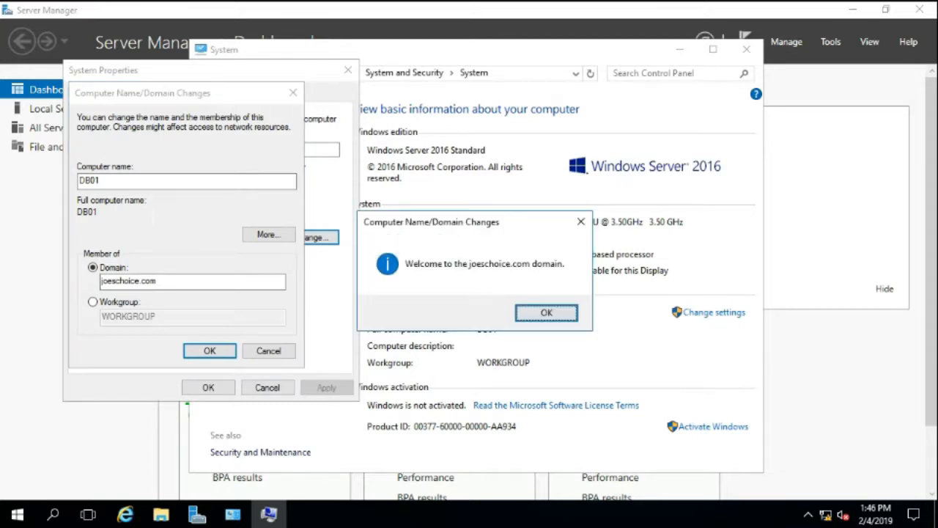
Acknowledge the domain change, close System Properties and restart the computer immediately
left_click(525, 313)
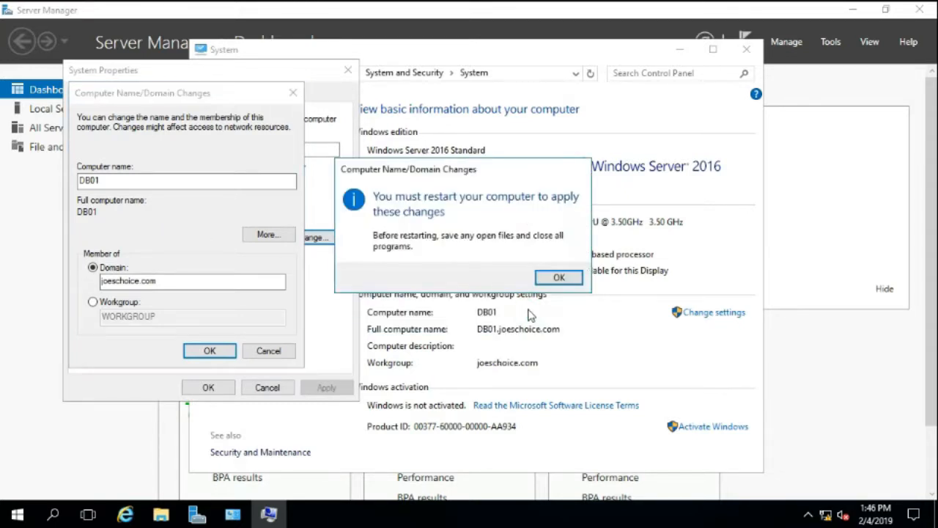
left_click(557, 279)
left_click(199, 387)
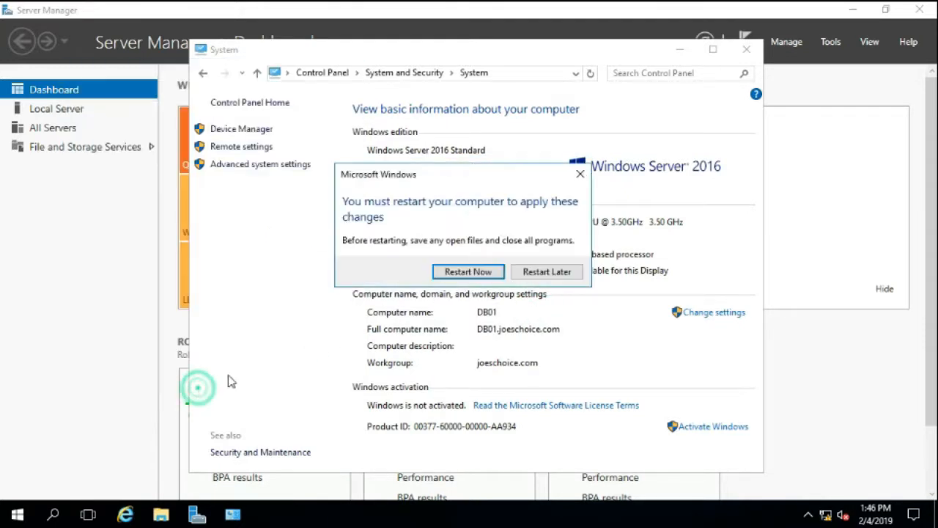
left_click(460, 273)
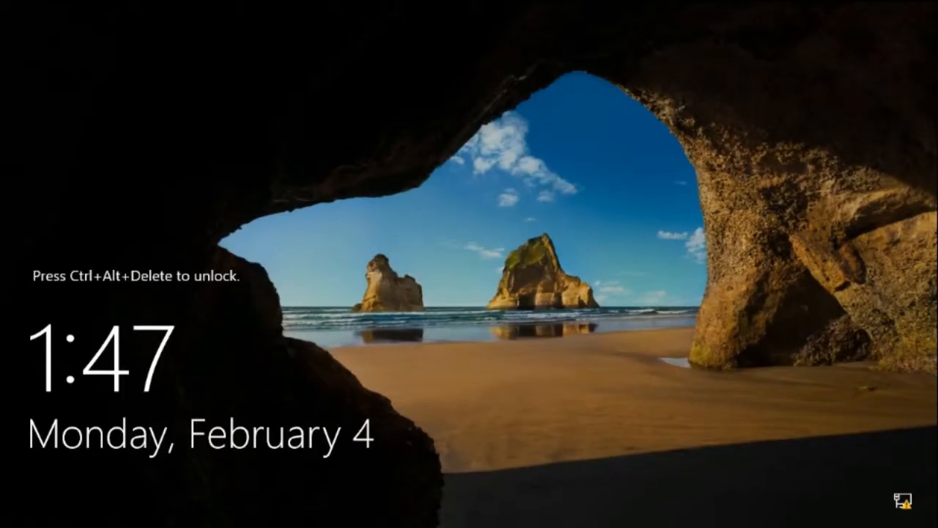
Unlock the restarted server and sign in to the local Administrator account with its password
key("ctrl+alt+Delete")
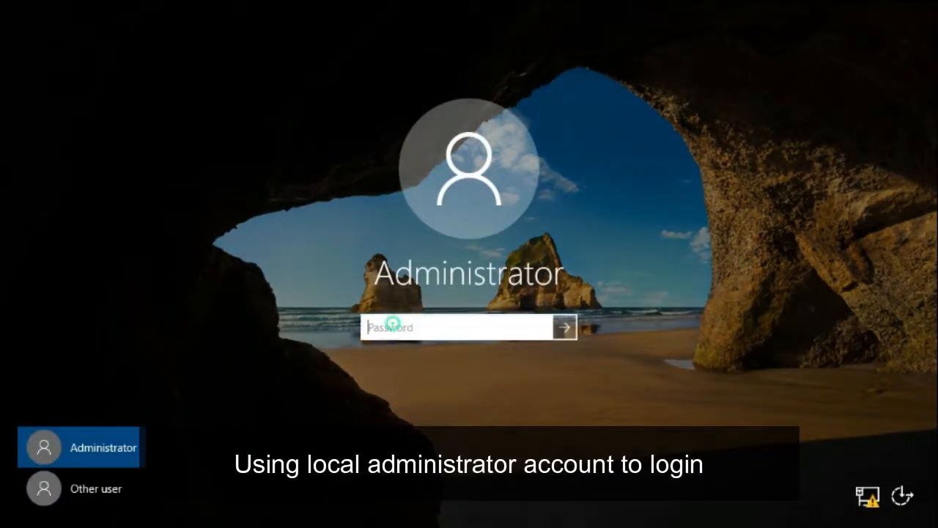
type("P")
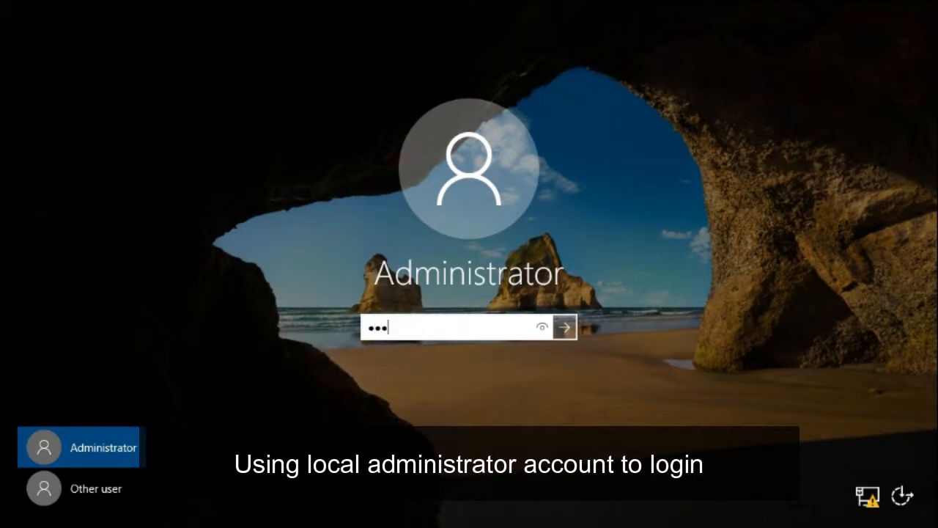
key("Return")
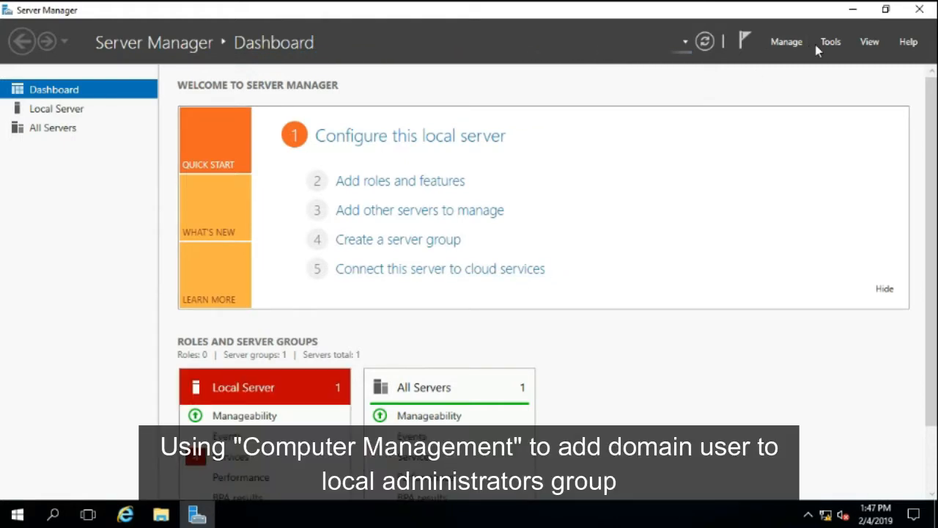
Open the properties of the local Administrators group in Computer Management, with Server Manager minimized
left_click(828, 44)
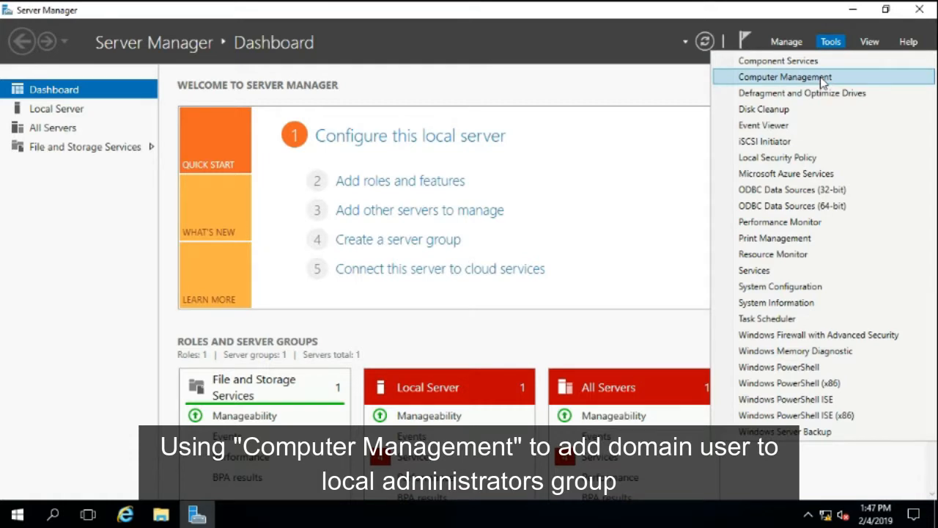
left_click(820, 77)
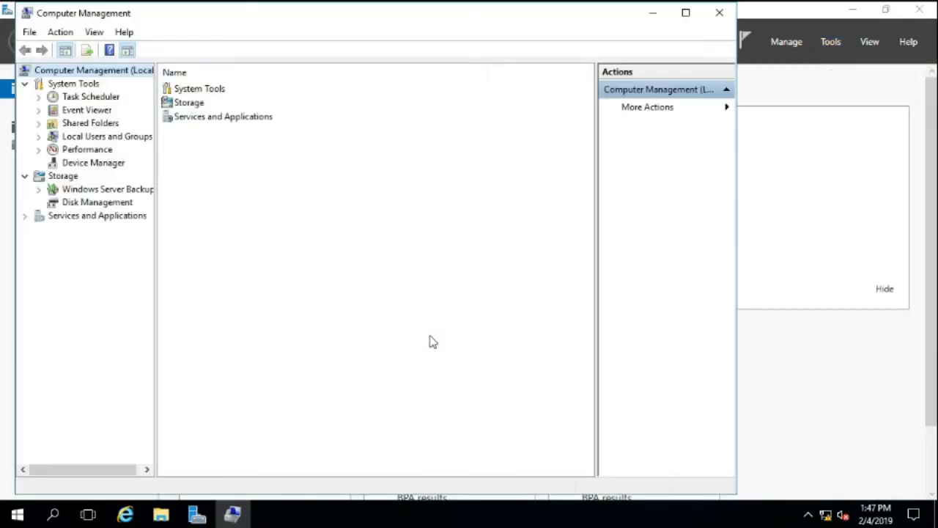
left_click(853, 12)
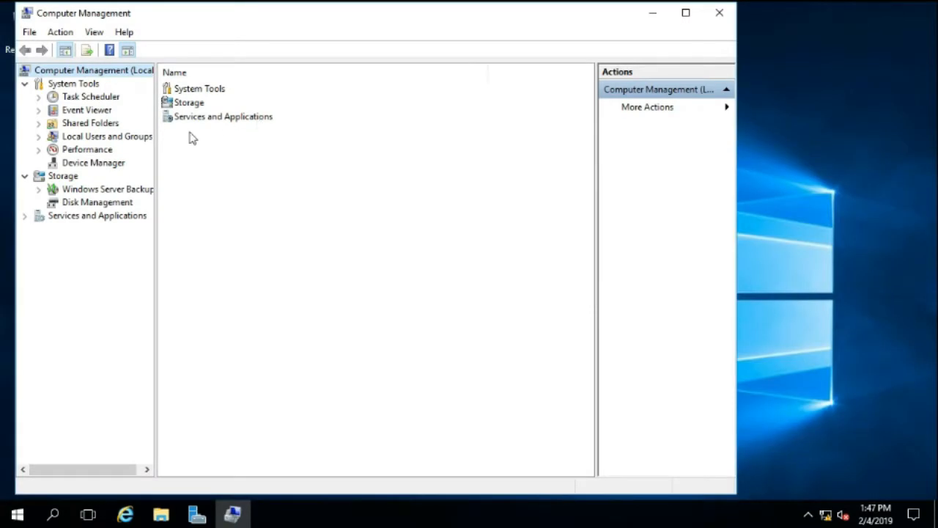
left_click(107, 136)
double_click(188, 103)
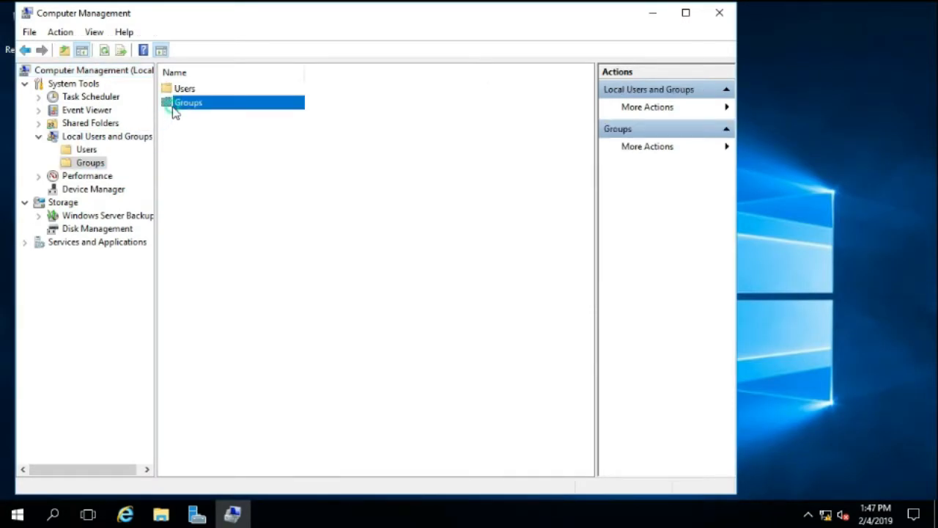
double_click(184, 104)
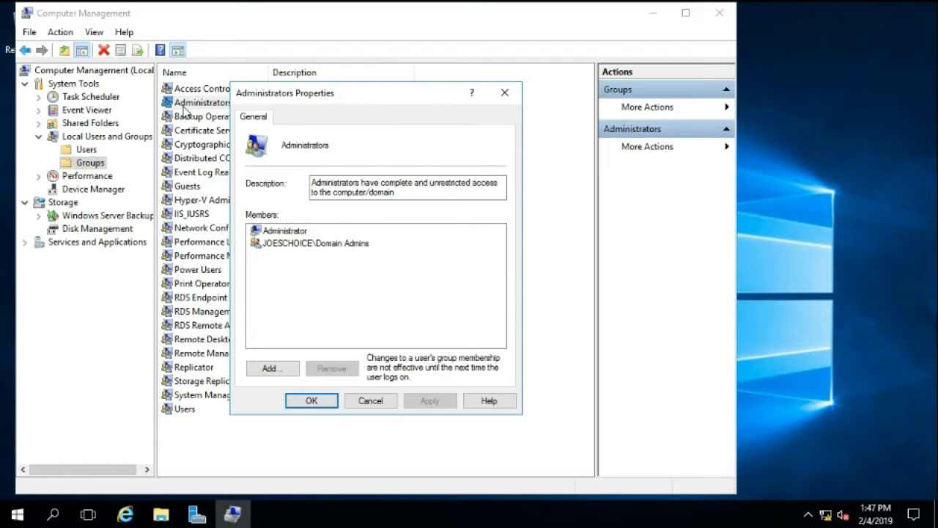
Enter mssql-admin and opr-mssql from joeschoice.com as new members of the Administrators group and check the names
left_click(269, 368)
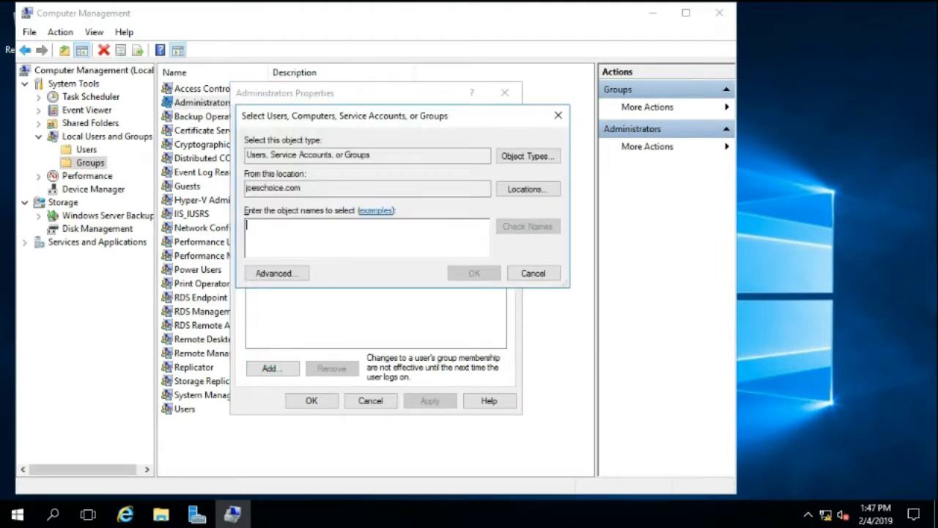
type("mssql-admin; opr-mssql")
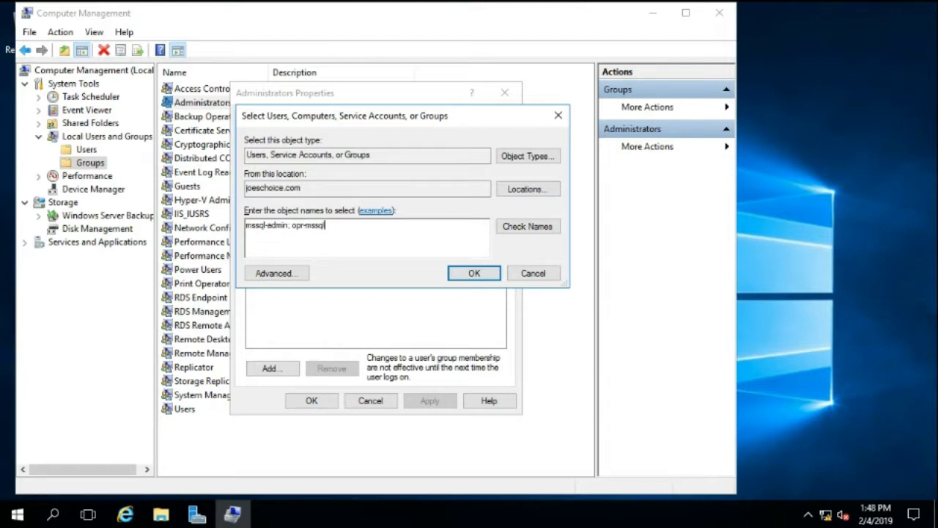
left_click(504, 232)
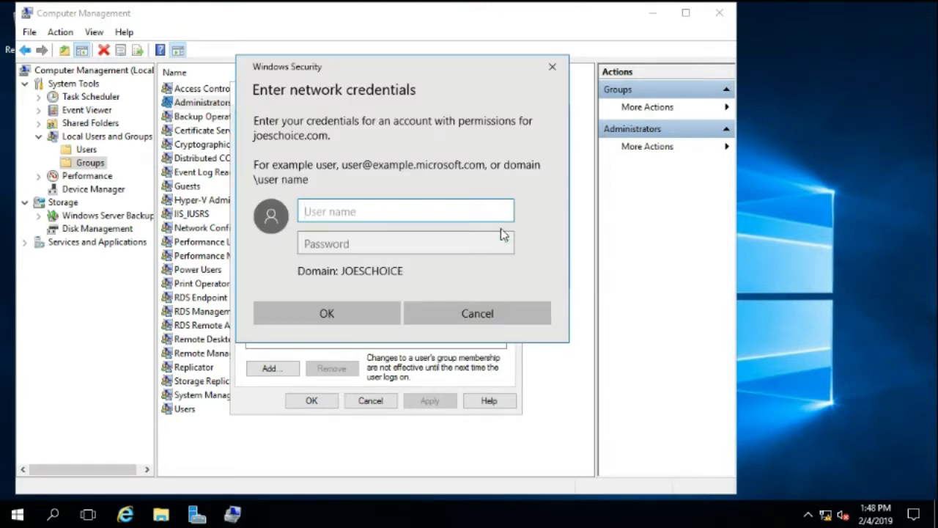
Authenticate the domain name lookup with the administrator account and its password
type("administrator")
key("Tab")
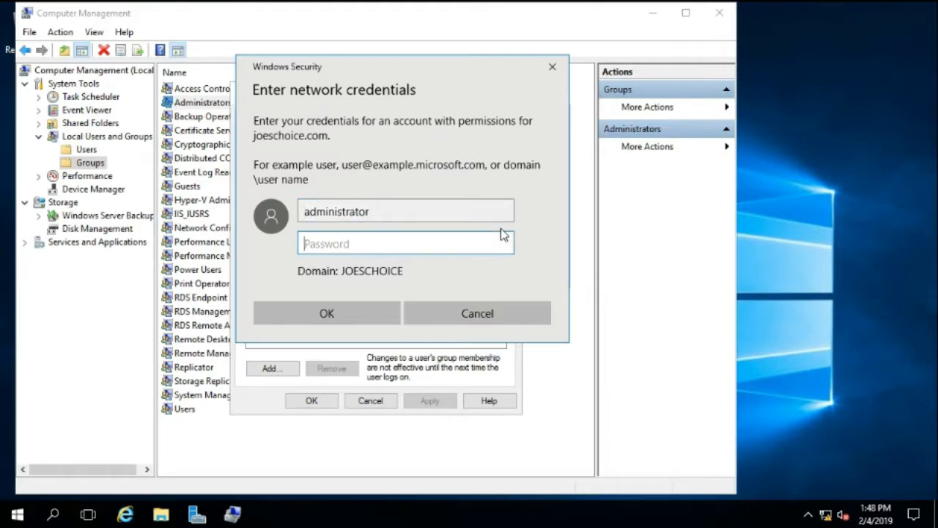
type("••••••••")
left_click(371, 312)
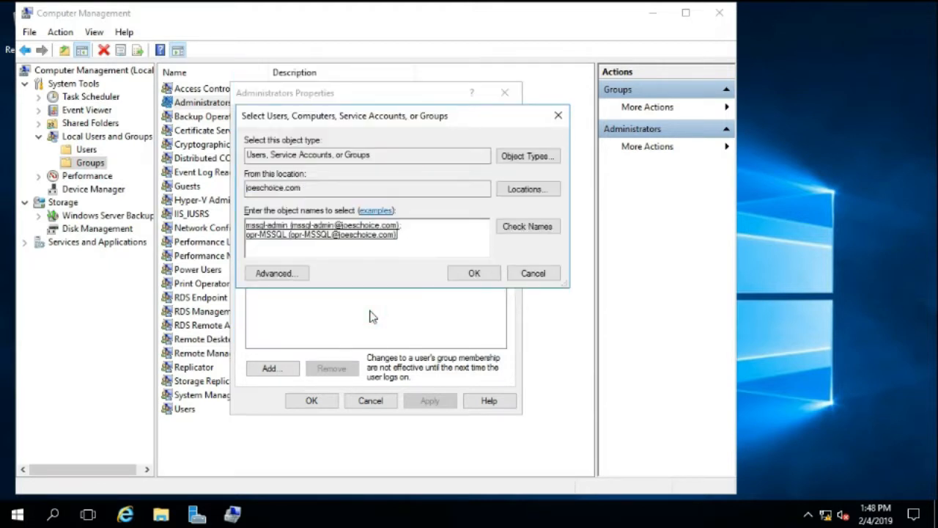
Add both resolved accounts to the Administrators group, apply the change and close Computer Management
left_click(461, 274)
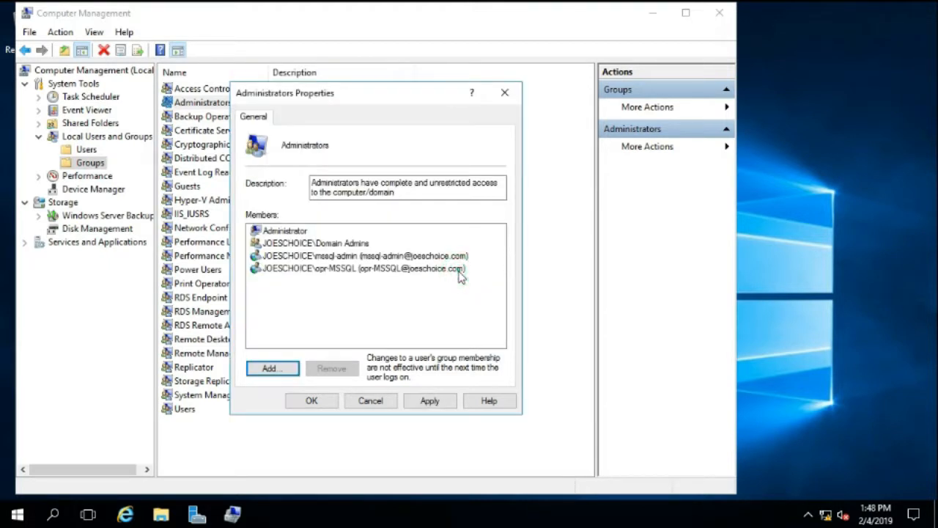
left_click(430, 400)
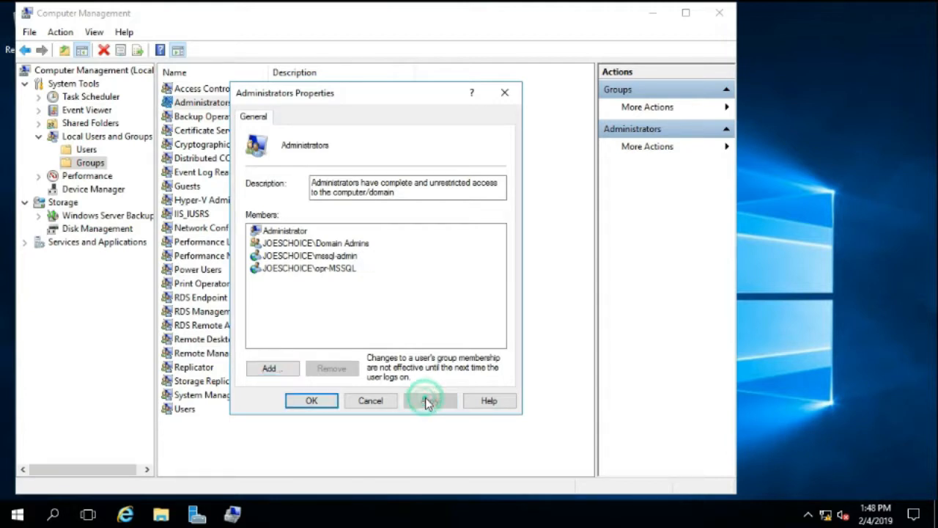
left_click(322, 403)
left_click(719, 12)
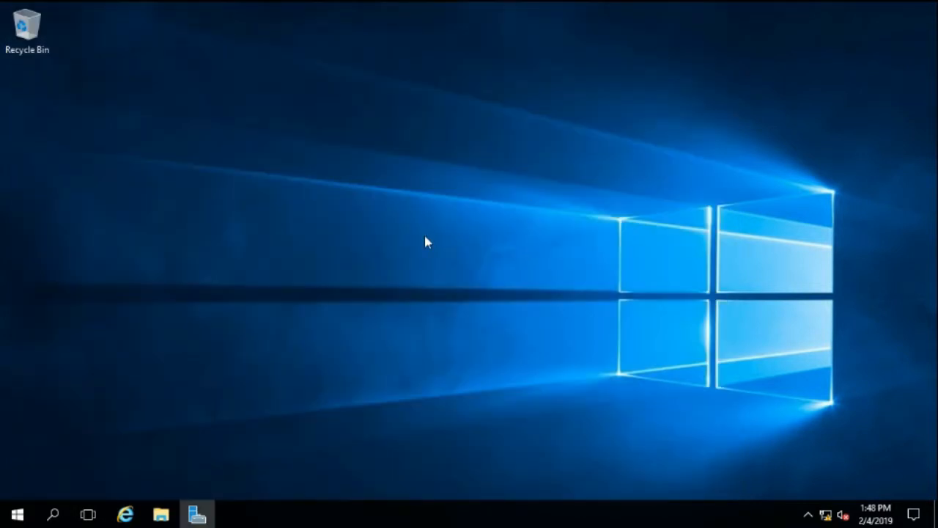
Sign out of the local Administrator account on the server
left_click(425, 240)
left_click(27, 512)
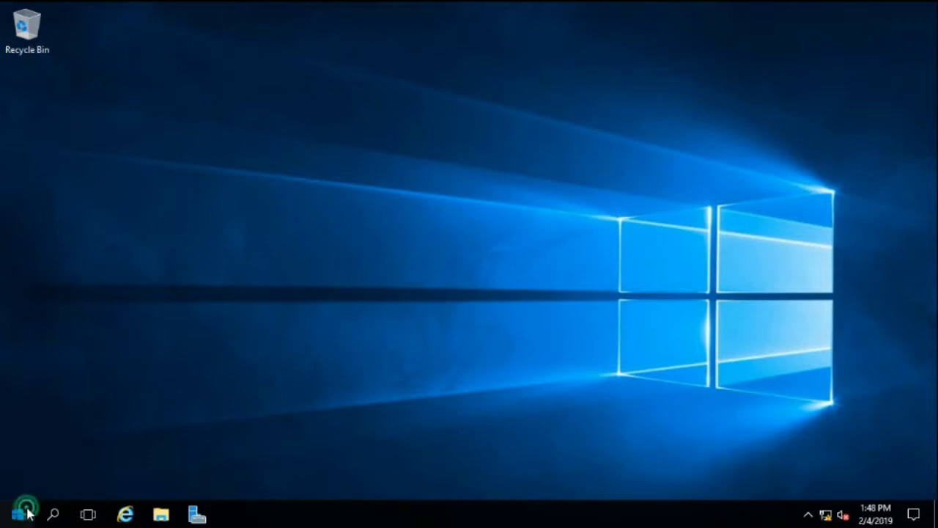
left_click(19, 412)
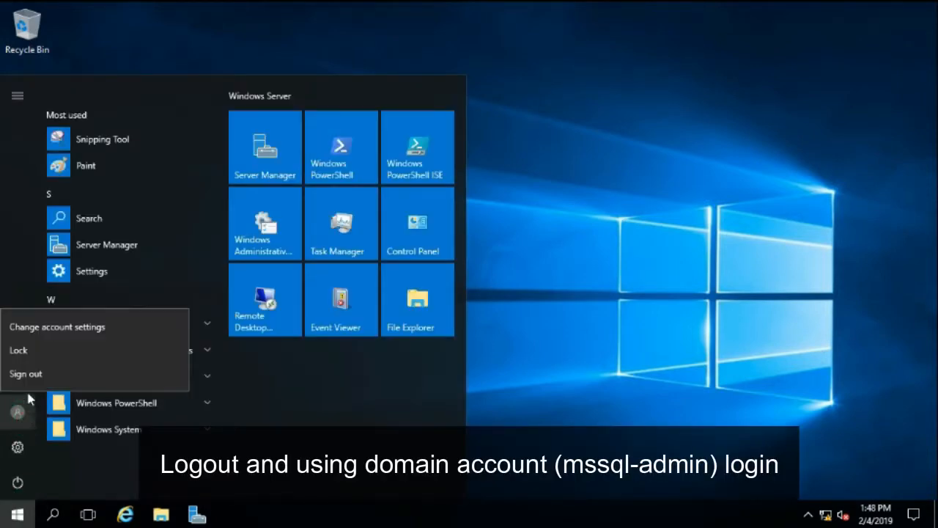
left_click(28, 382)
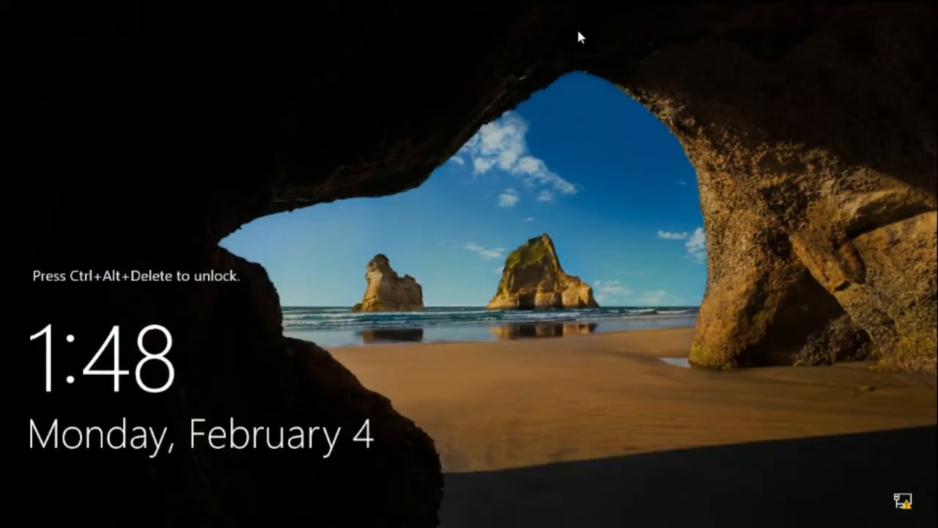
Sign in to the JOESCHOICE domain as mssql-admin with the account password and minimize Server Manager
key("ctrl+alt+Delete")
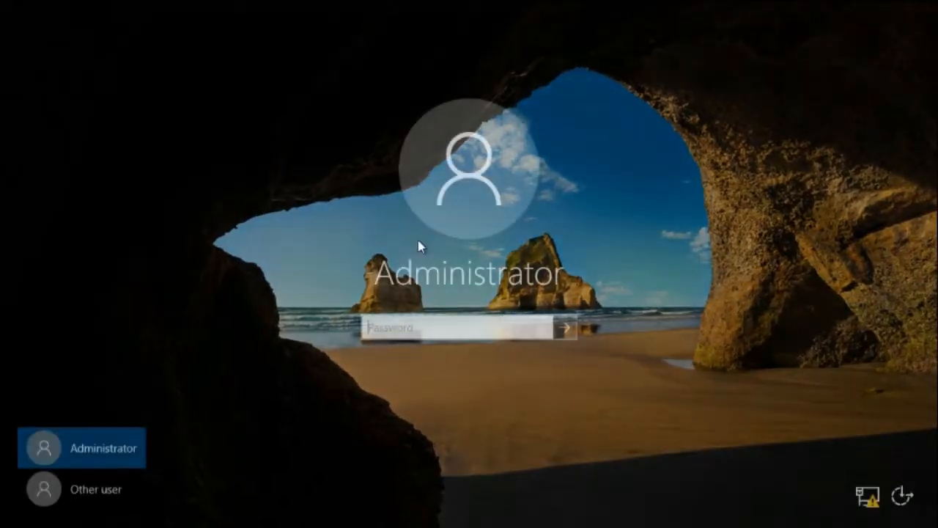
left_click(105, 496)
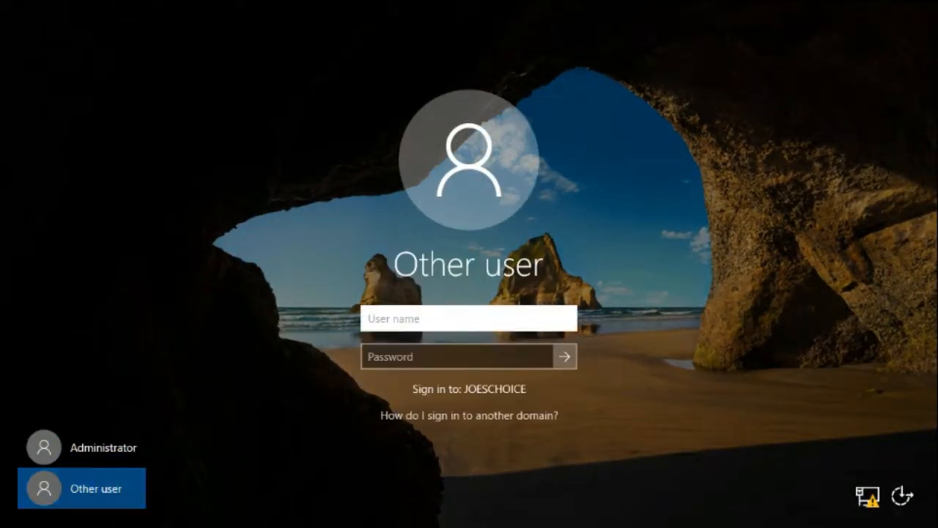
left_click(397, 314)
type("mssql-admin")
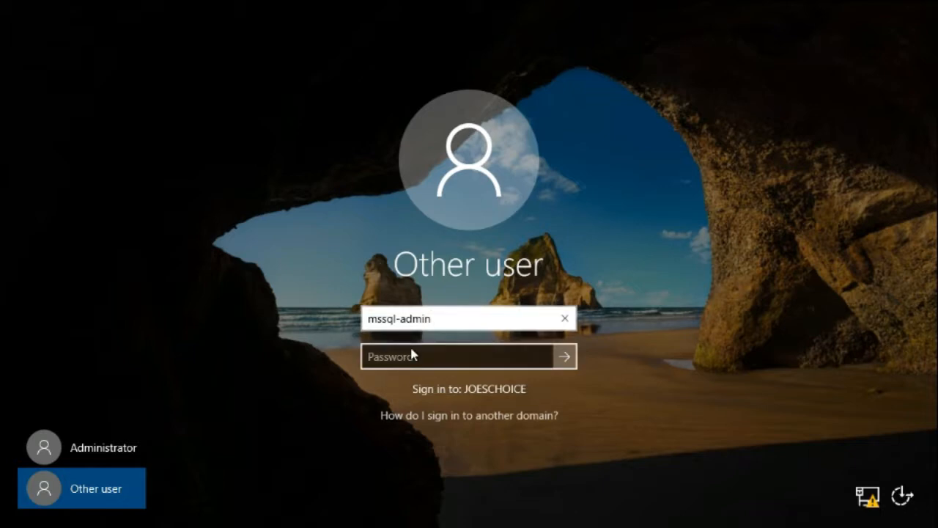
left_click(412, 350)
type("••")
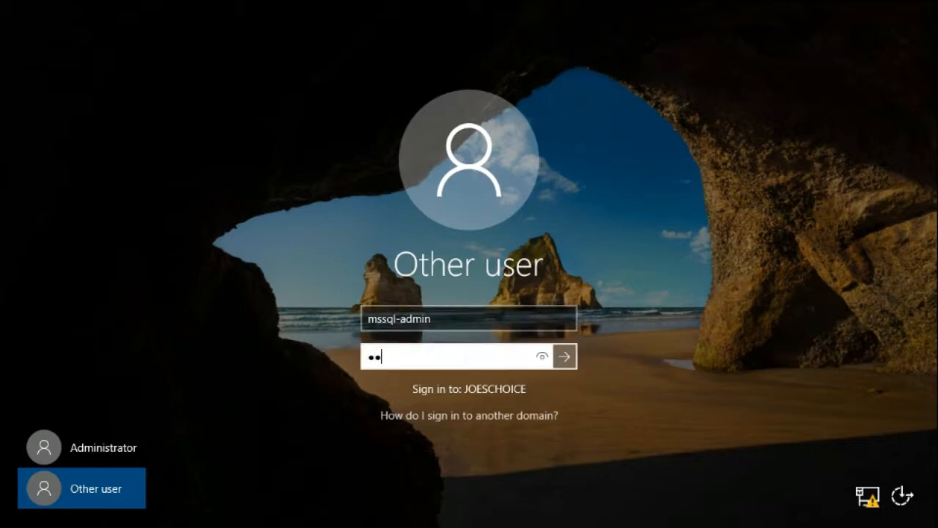
key("Return")
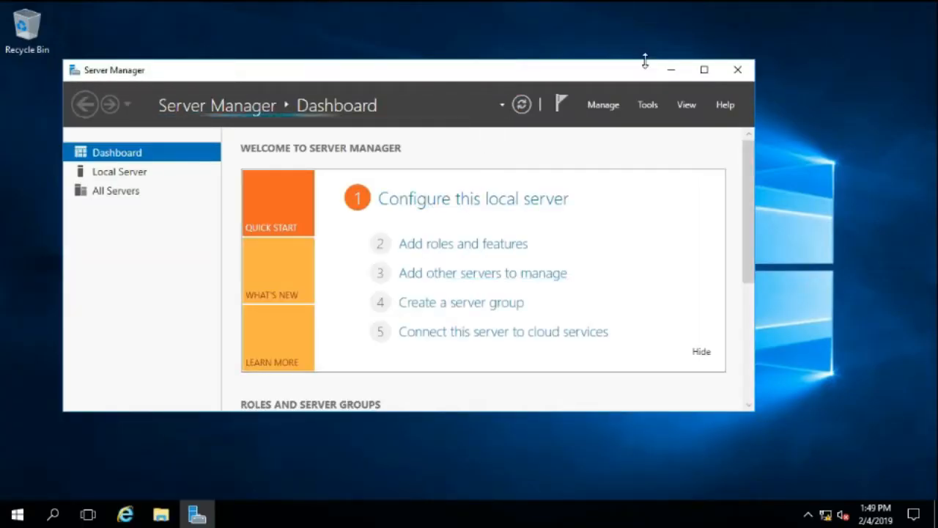
left_click(704, 70)
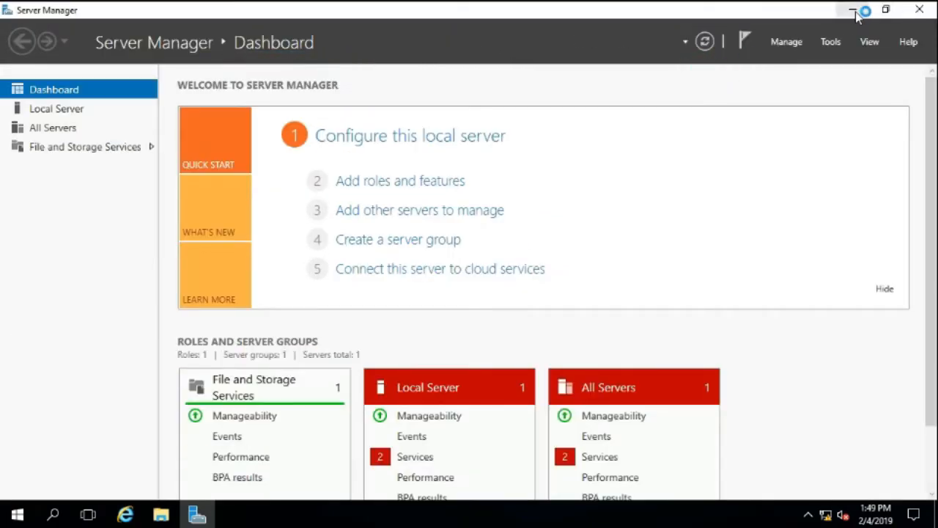
left_click(854, 10)
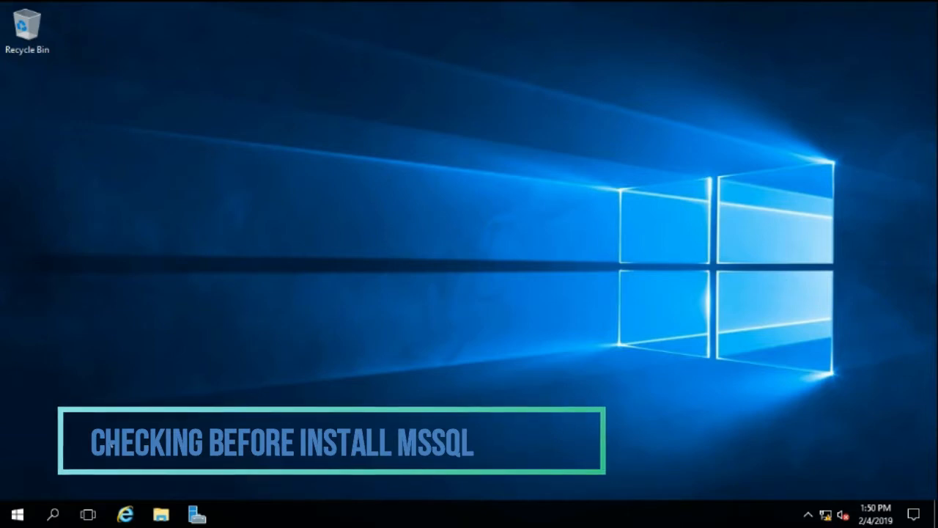
Run setup from the SQL2016_x64_ENU DVD drive (D:) with permission to change the device, and minimize File Explorer
left_click(162, 515)
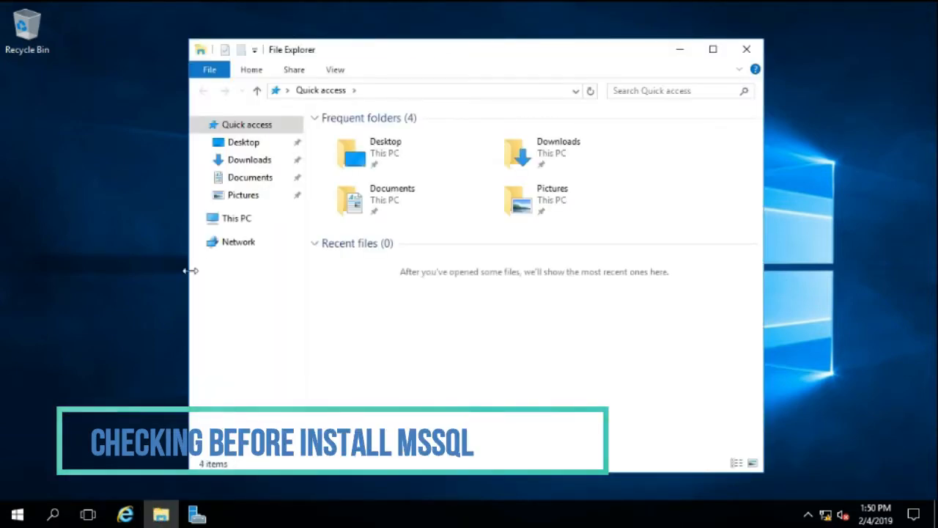
left_click(224, 220)
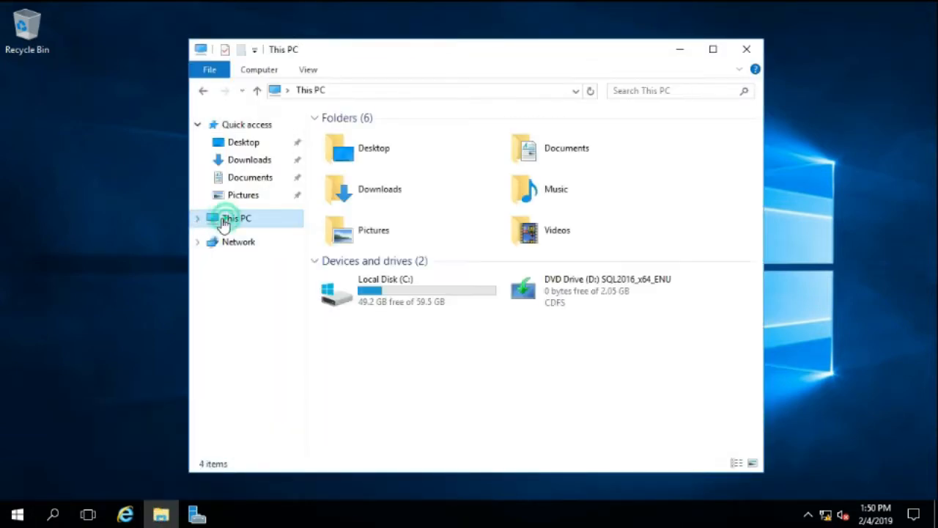
double_click(552, 306)
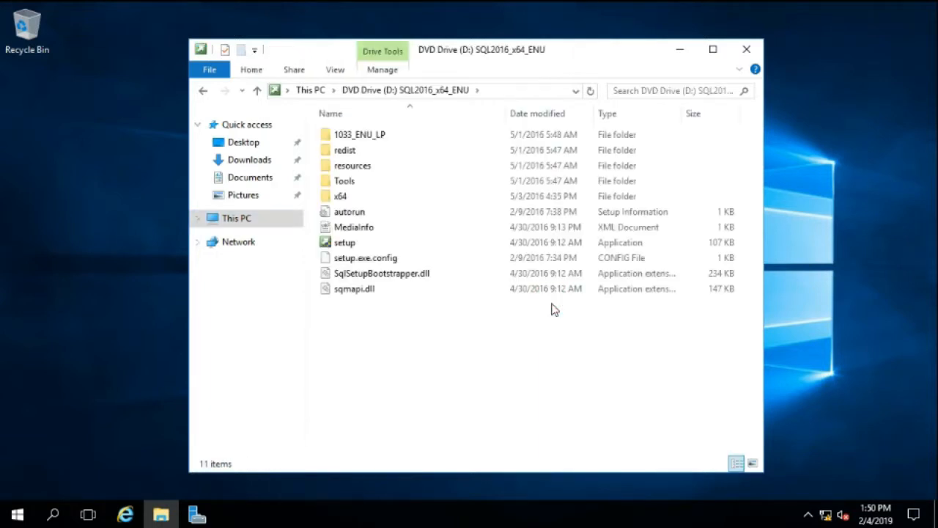
left_click(348, 246)
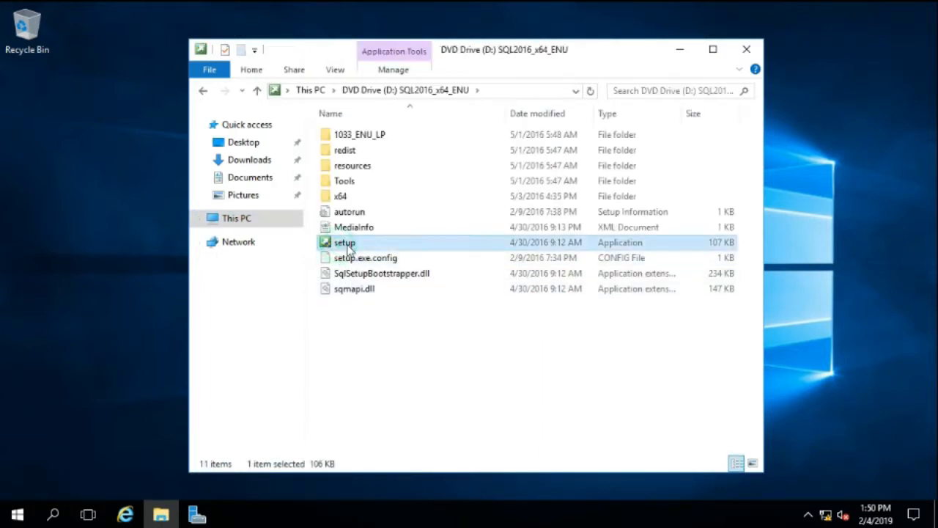
double_click(347, 246)
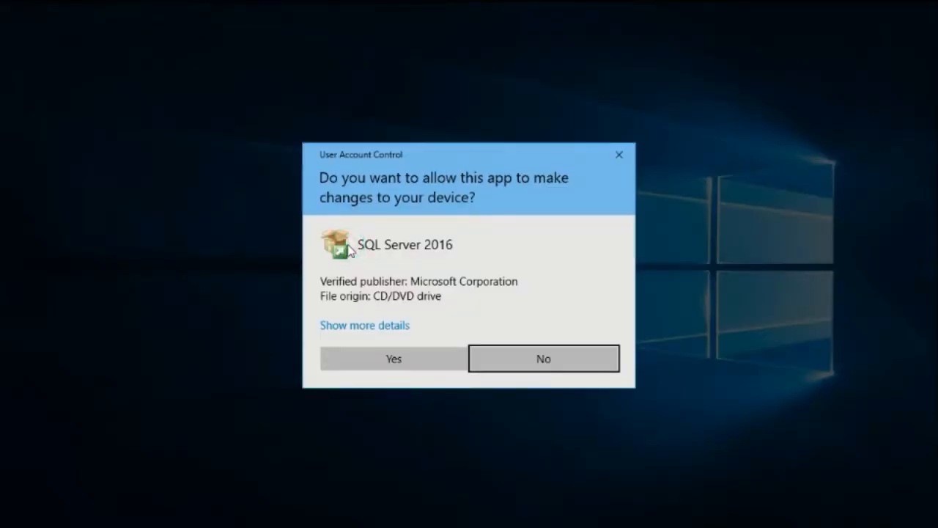
left_click(370, 357)
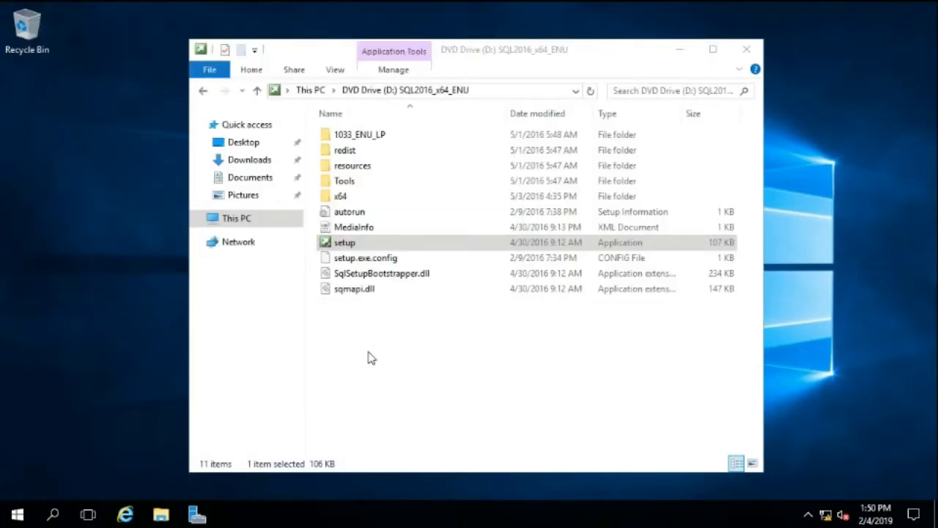
left_click(679, 49)
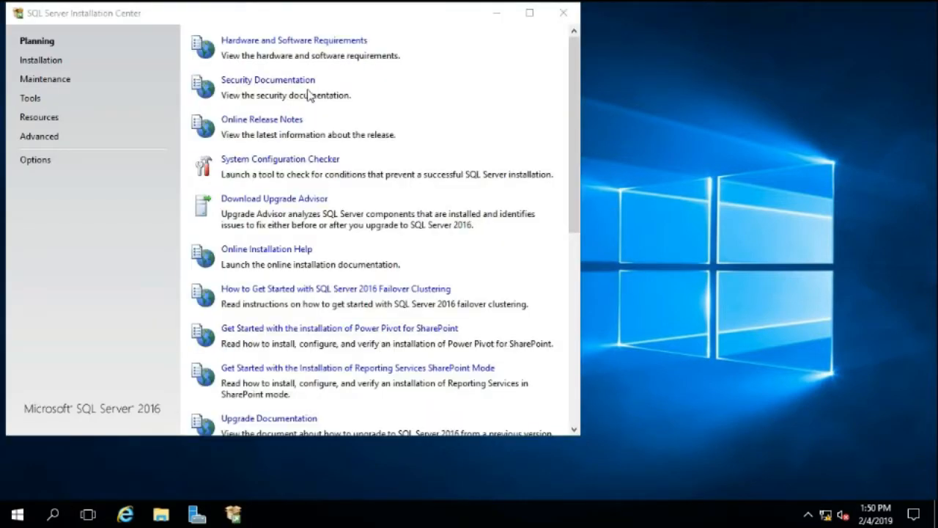
Start a new SQL Server stand-alone installation and specify the free Evaluation edition
left_click(62, 63)
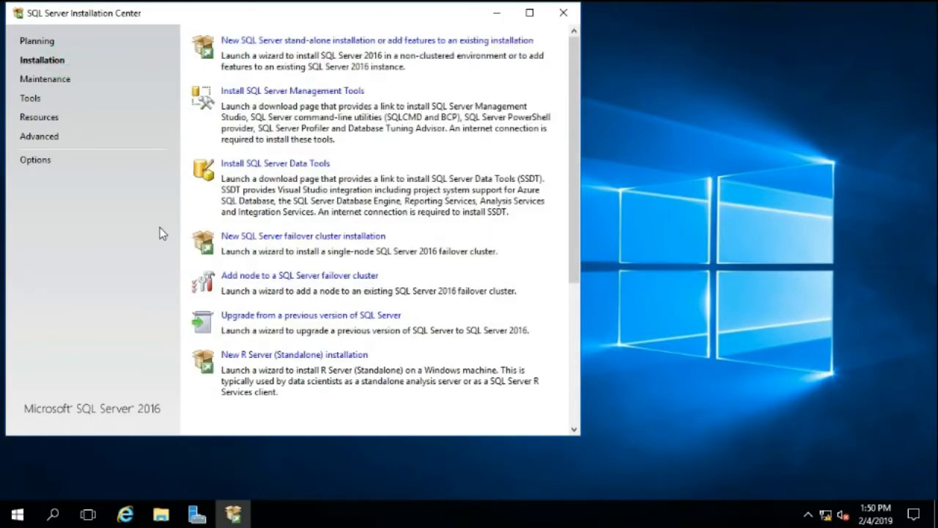
left_click(246, 44)
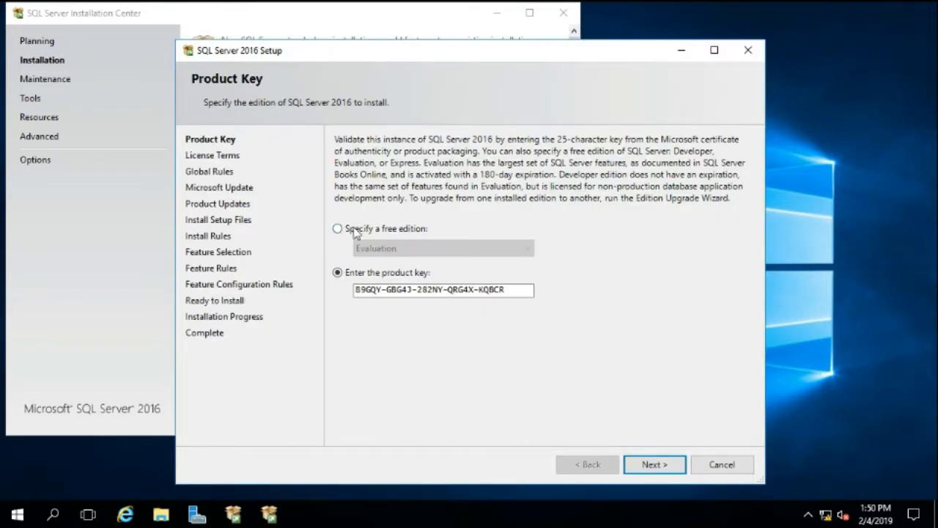
left_click(355, 233)
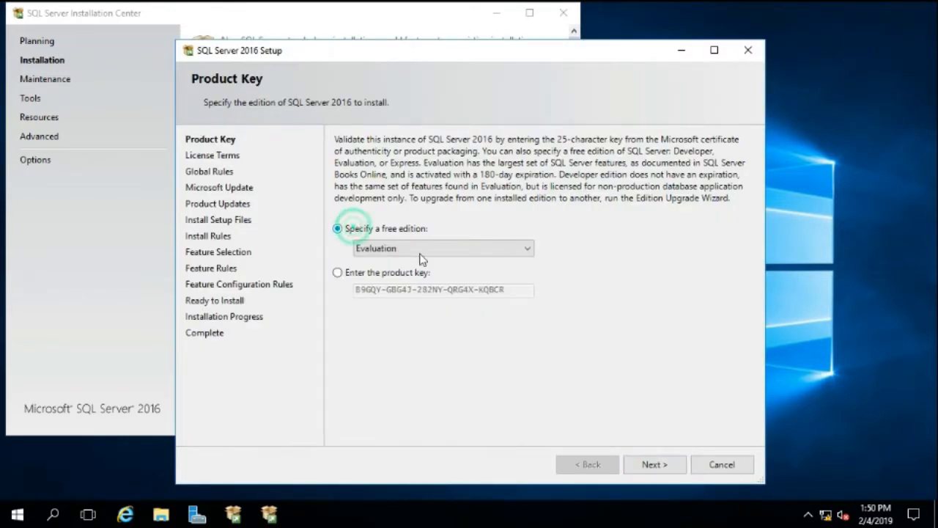
left_click(647, 468)
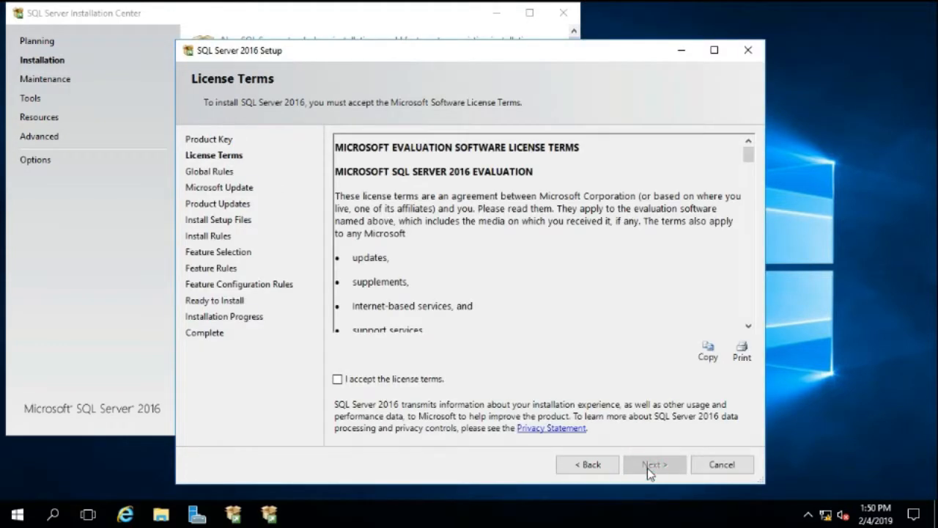
Accept the license terms and proceed to the install rules without Microsoft Update checks or SQL Server product updates
left_click(414, 379)
left_click(633, 466)
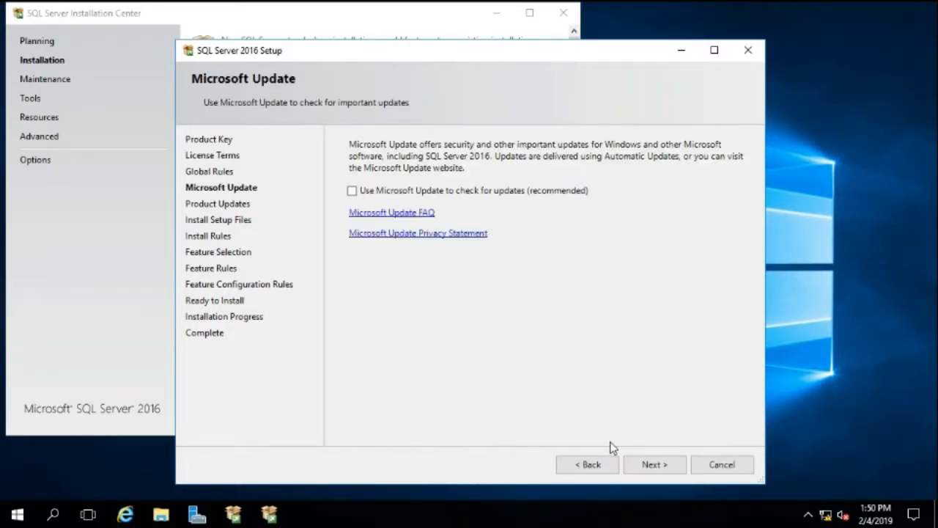
left_click(648, 466)
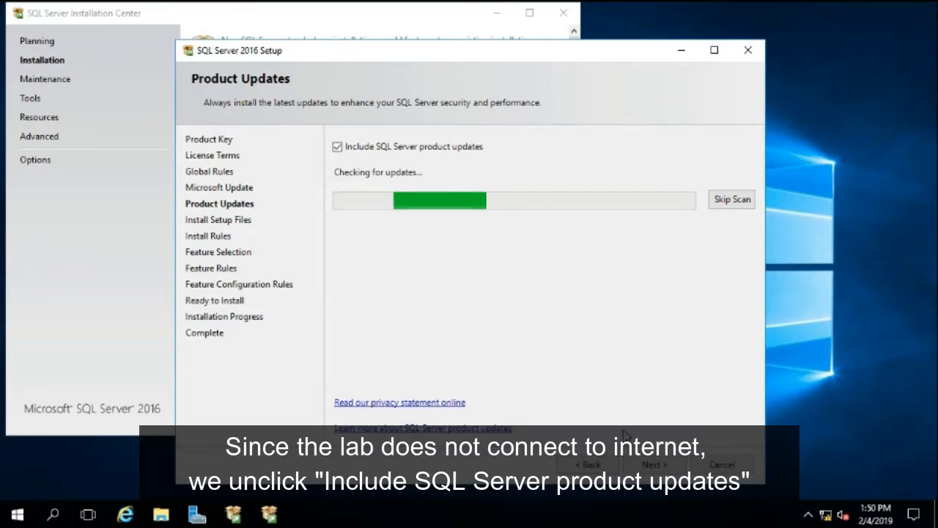
left_click(337, 147)
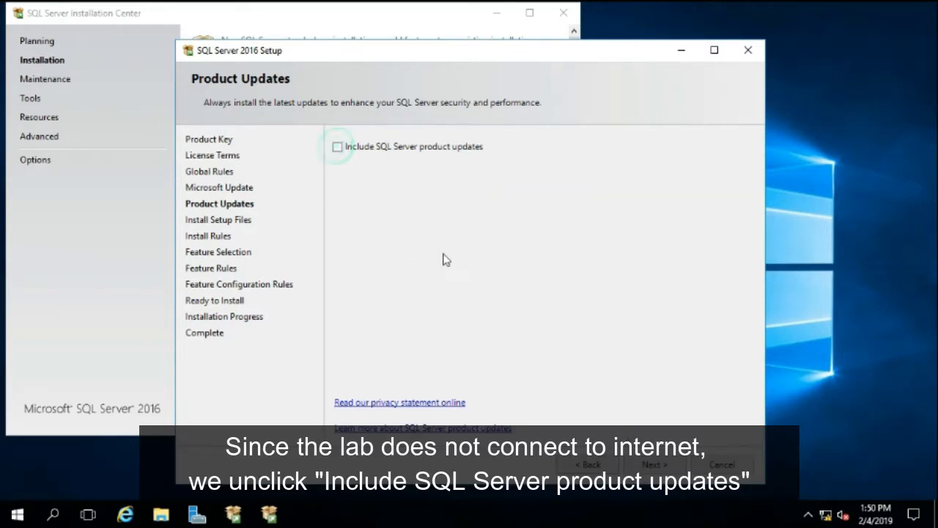
left_click(641, 466)
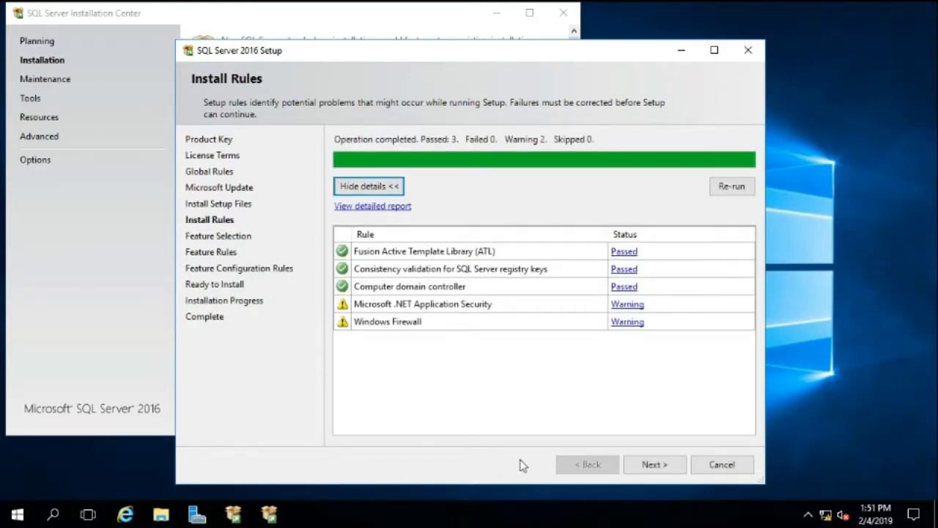
Read the rule check details for the Microsoft .NET Application Security and Windows Firewall warnings
left_click(634, 307)
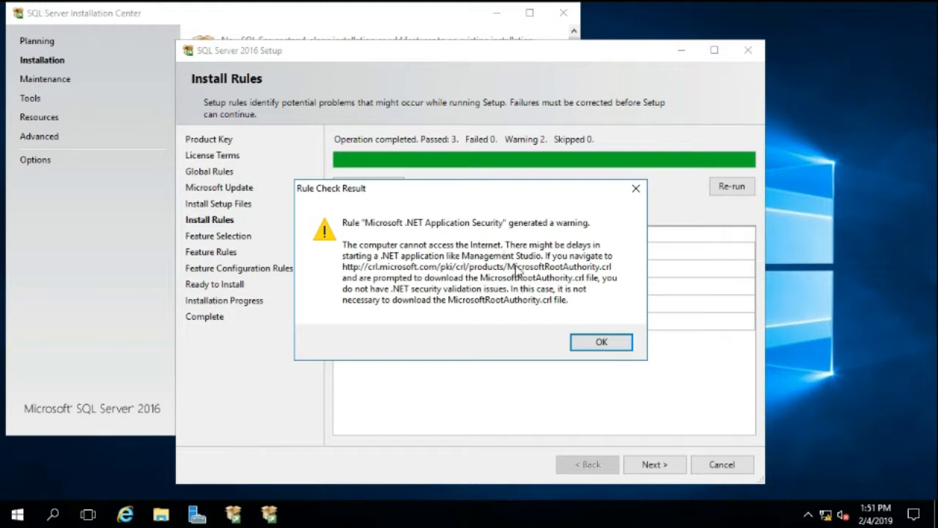
left_click(592, 342)
left_click(623, 321)
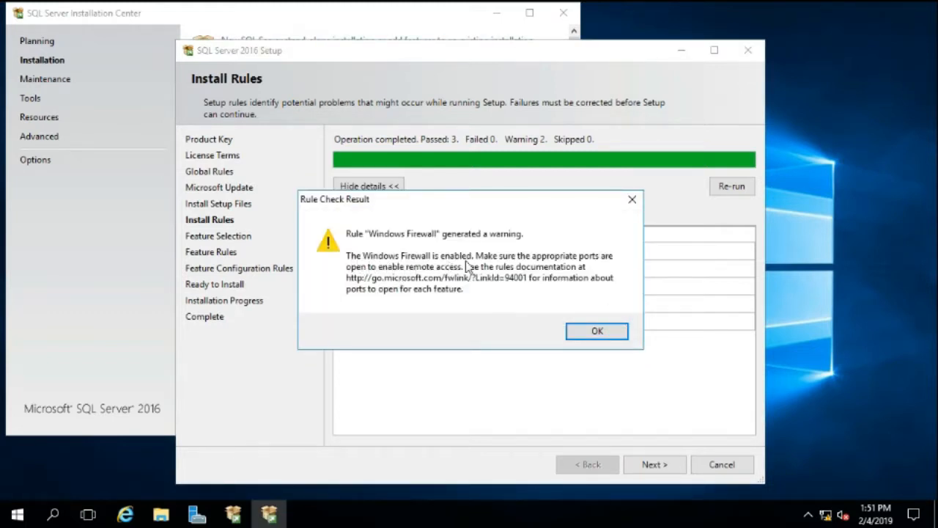
left_click(592, 332)
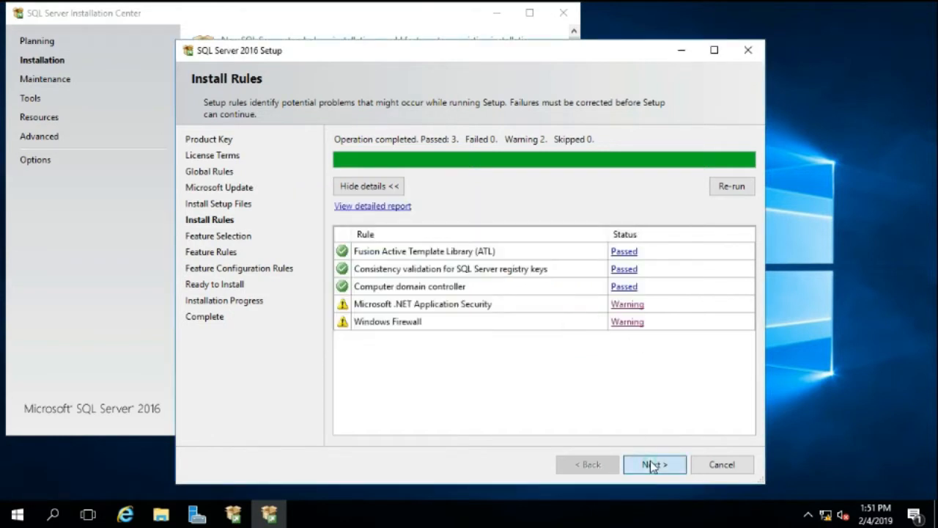
Choose the instance features Database Engine Services, SQL Server Replication, Full-Text and Semantic Extractions for Search, and Reporting Services - Native
left_click(652, 464)
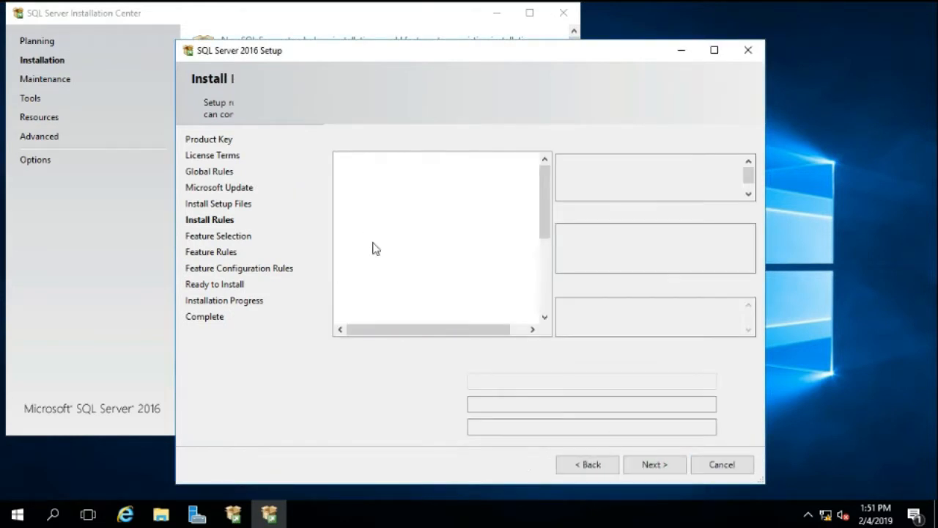
left_click(355, 172)
left_click(370, 185)
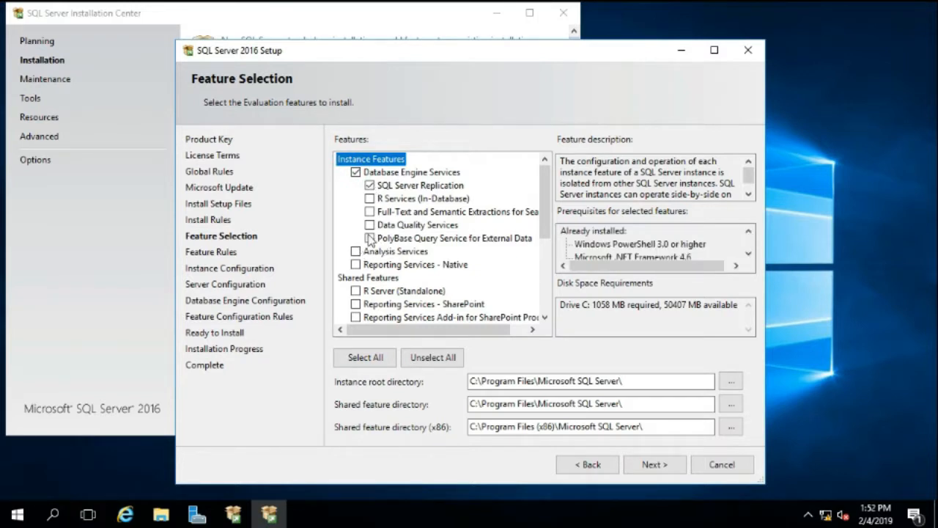
left_click(370, 212)
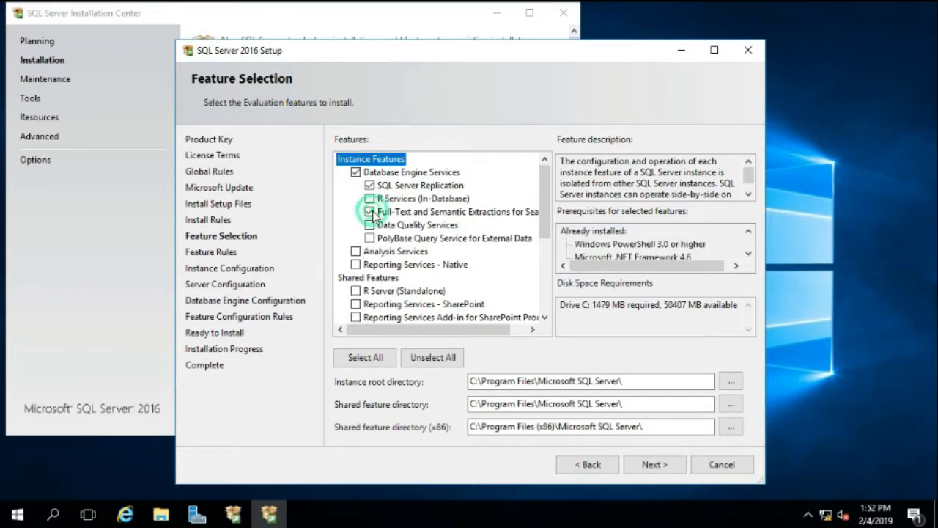
left_click(355, 264)
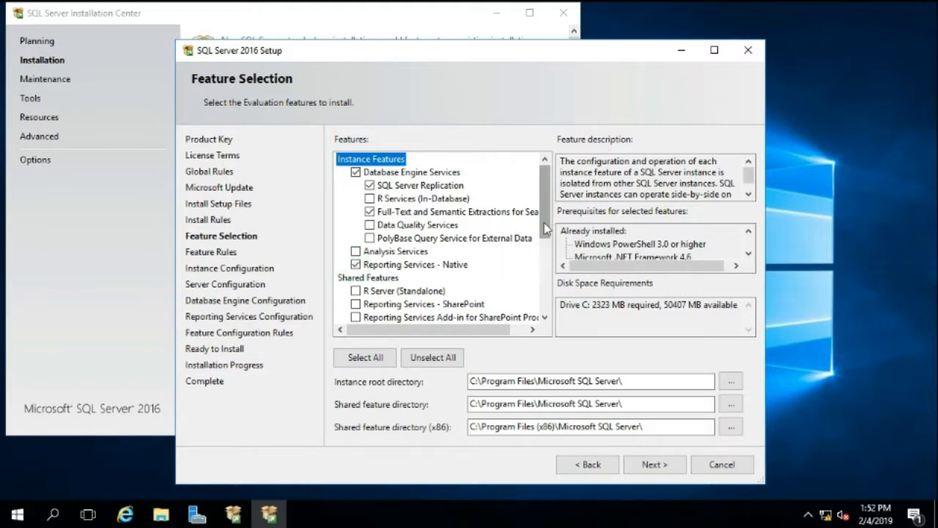
Add the shared features Client Tools Connectivity and Master Data Services, and accept the default instance with ID MSSQLSERVER
left_click_drag(546, 228, 545, 303)
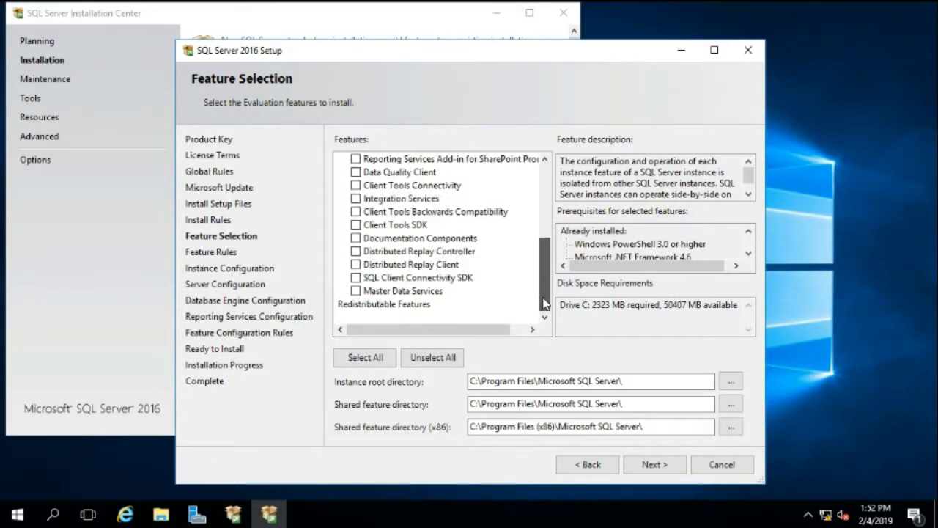
left_click(356, 186)
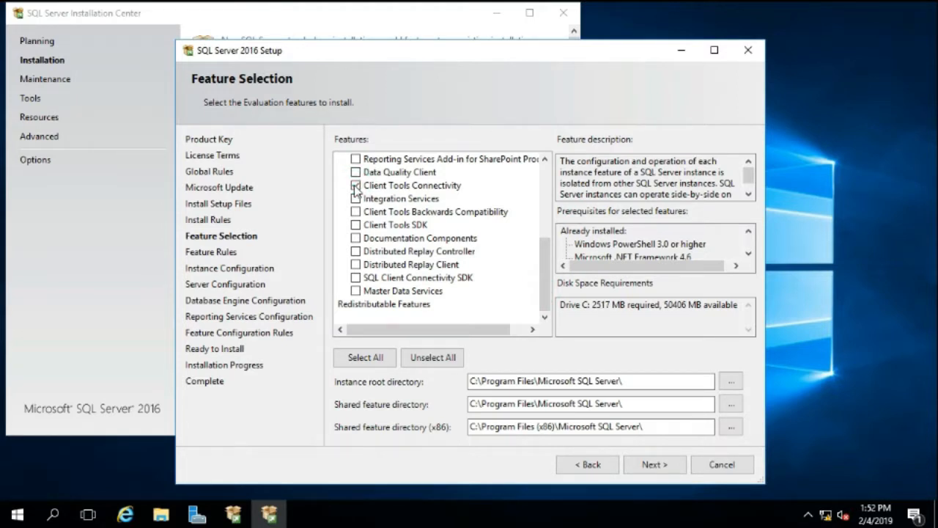
left_click(355, 292)
left_click(641, 467)
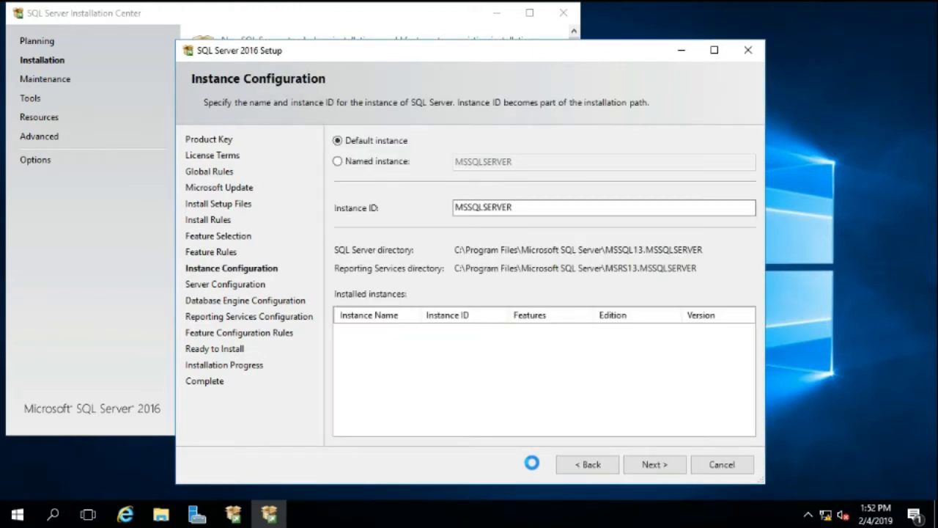
left_click(643, 468)
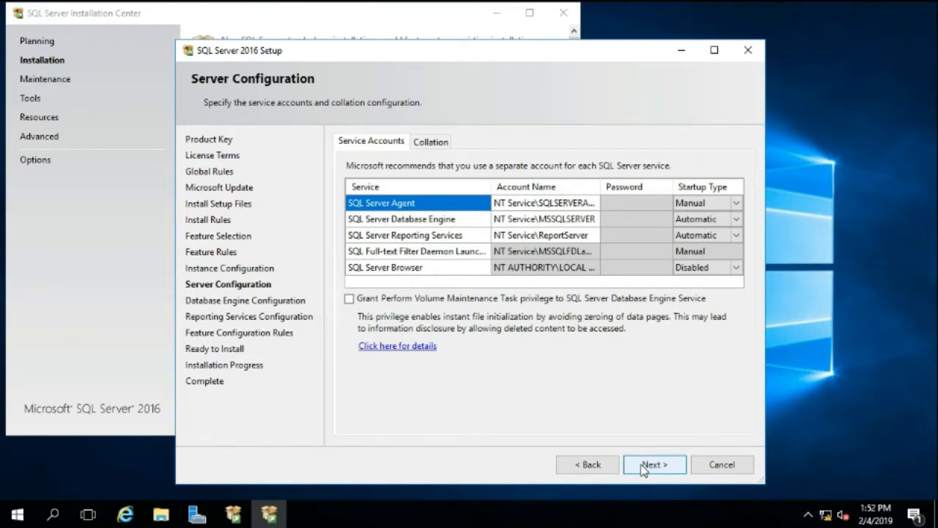
Accept the default service accounts and add the current user, mssql-admin, as SQL Server administrator under Windows authentication mode
left_click(645, 466)
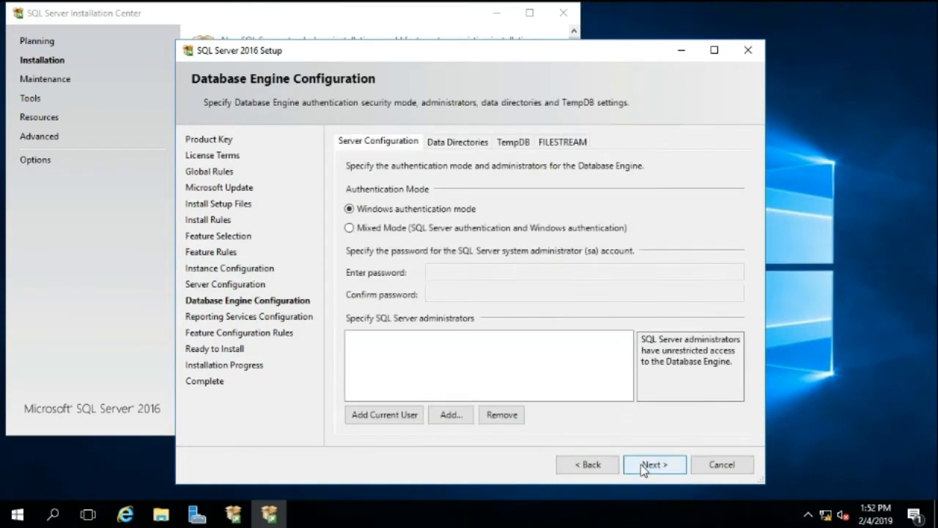
left_click(390, 422)
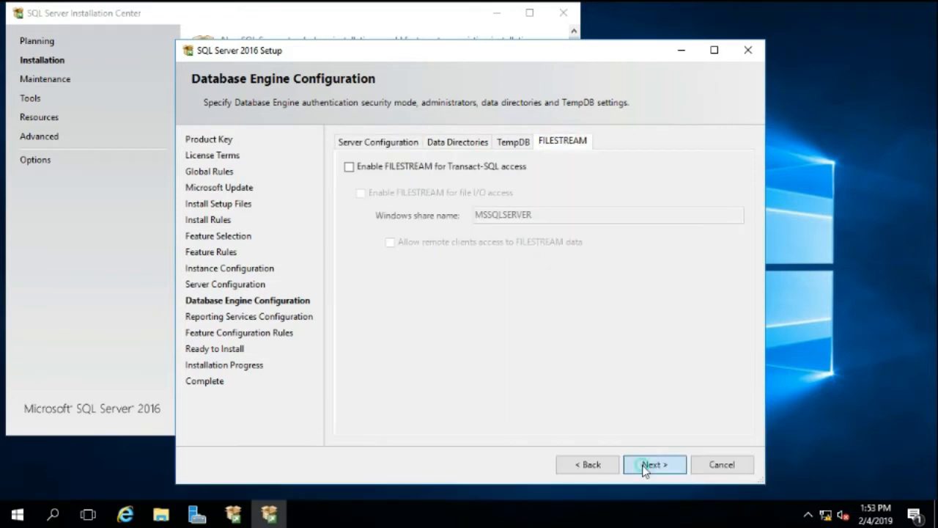
left_click(643, 465)
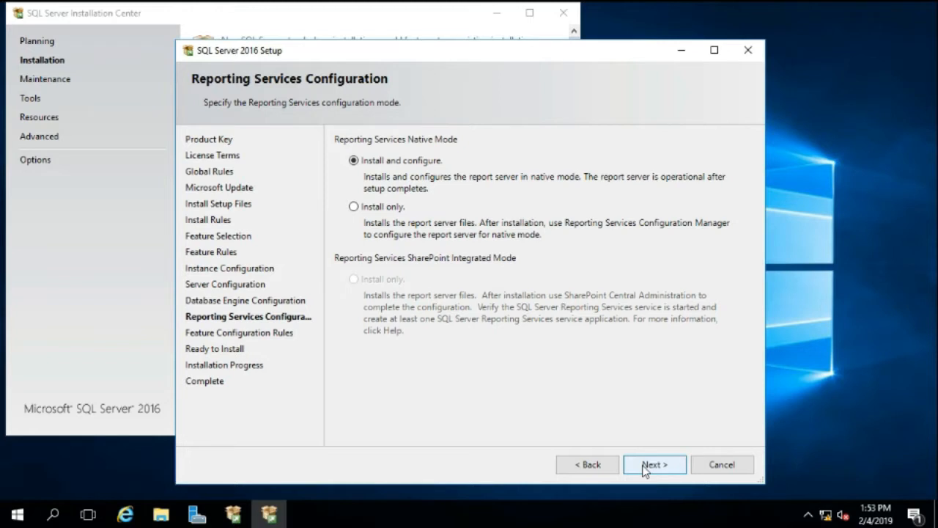
Install SQL Server with Reporting Services native mode set to Install and configure, and close the wizard after reviewing the feature statuses
left_click(644, 466)
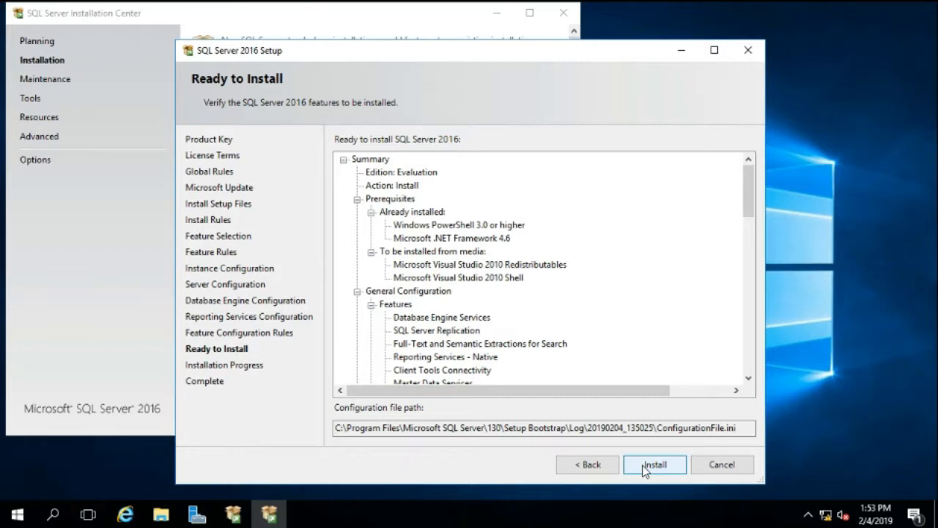
left_click(644, 469)
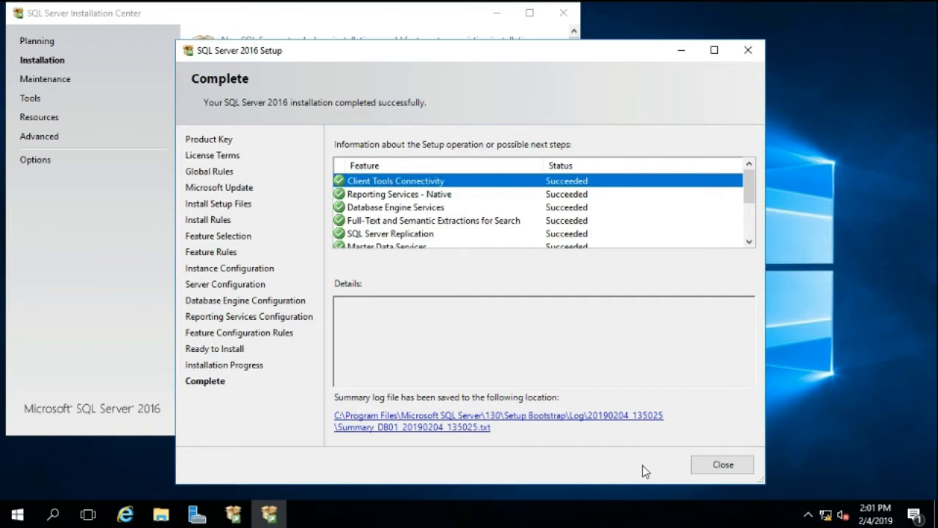
left_click_drag(749, 200, 751, 241)
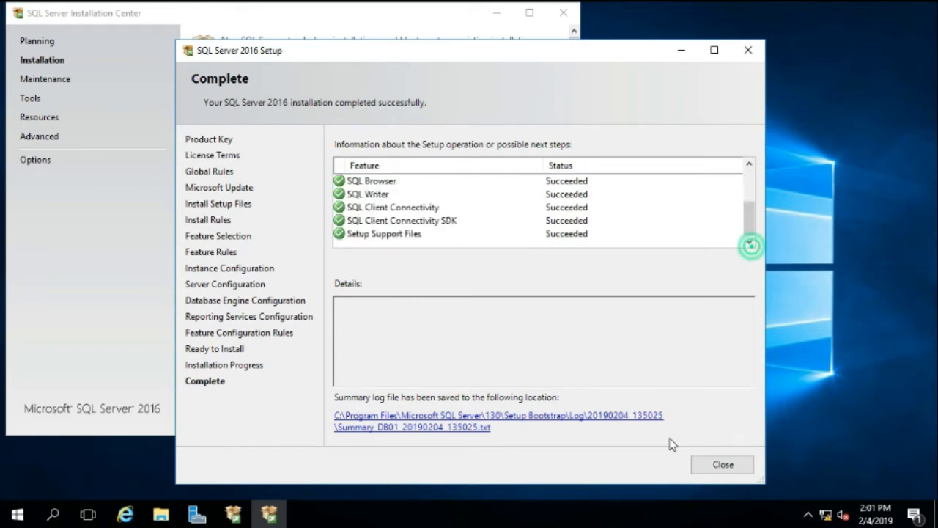
left_click(719, 469)
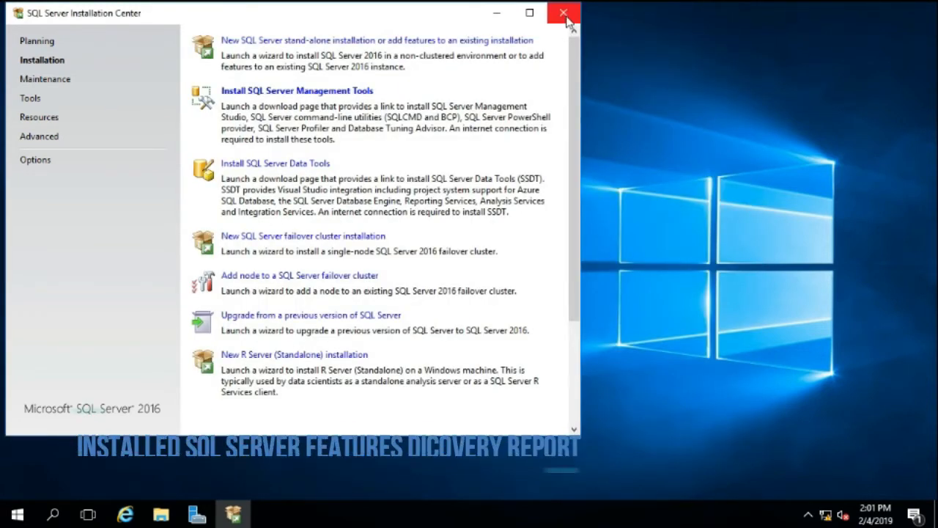
Run the installed SQL Server features discovery report and view it maximized in Internet Explorer, accepting the browser's recommended settings
left_click(30, 101)
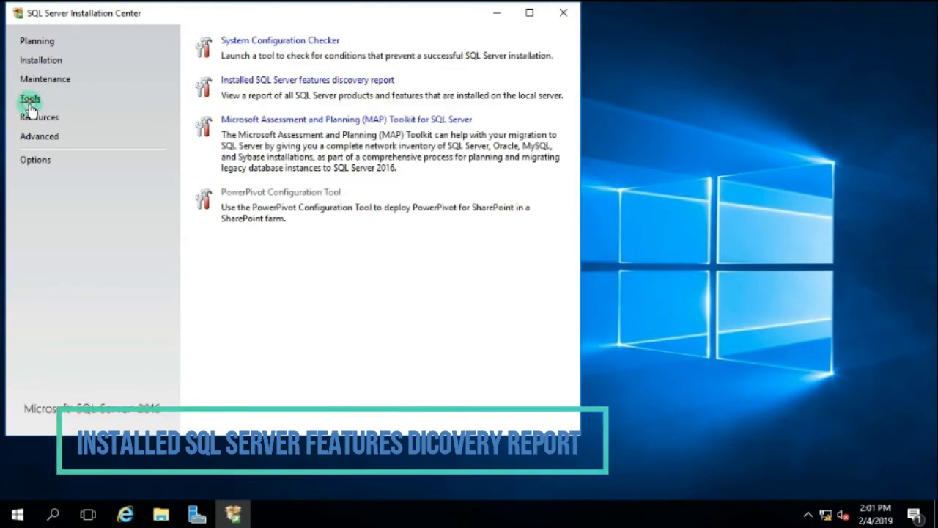
left_click(260, 82)
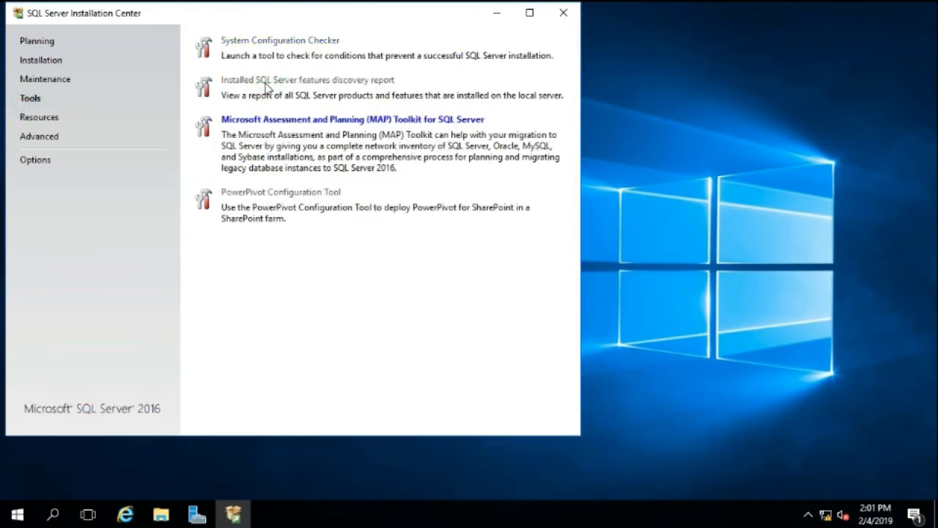
left_click(496, 13)
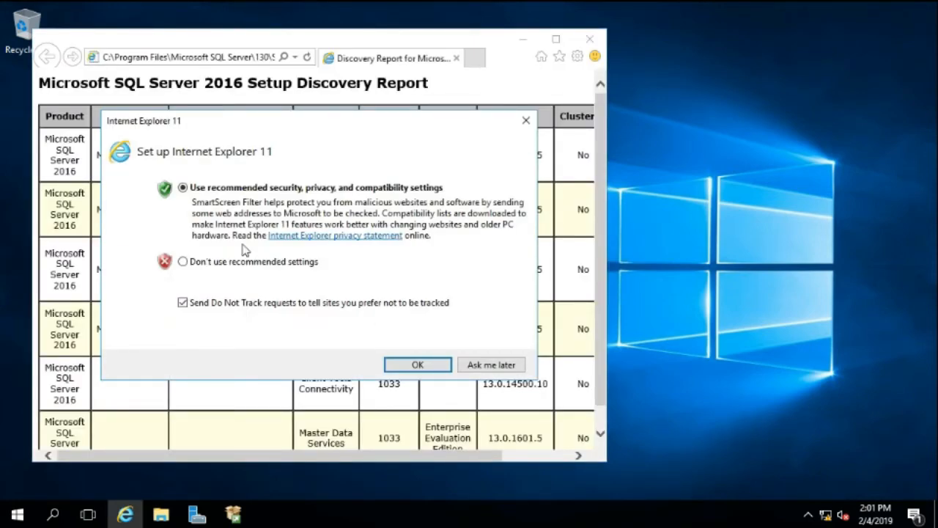
left_click(403, 362)
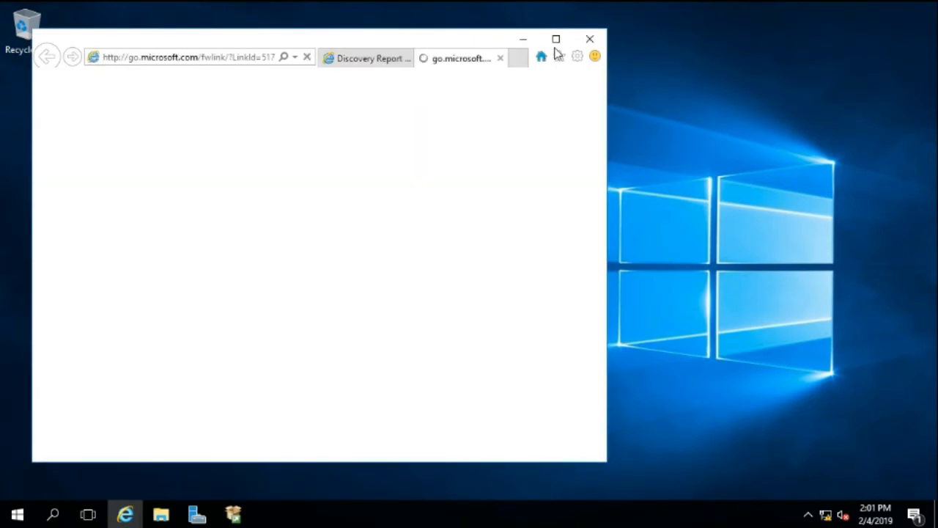
left_click(500, 58)
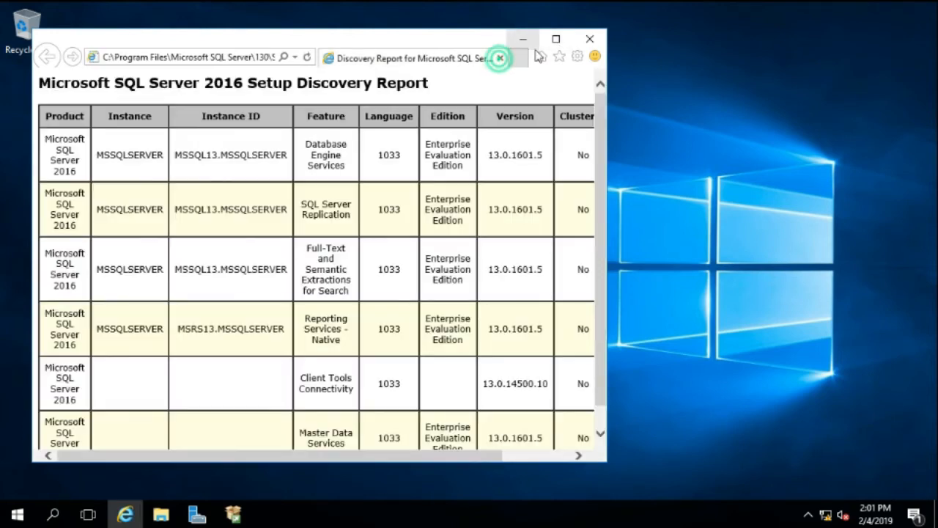
left_click(556, 39)
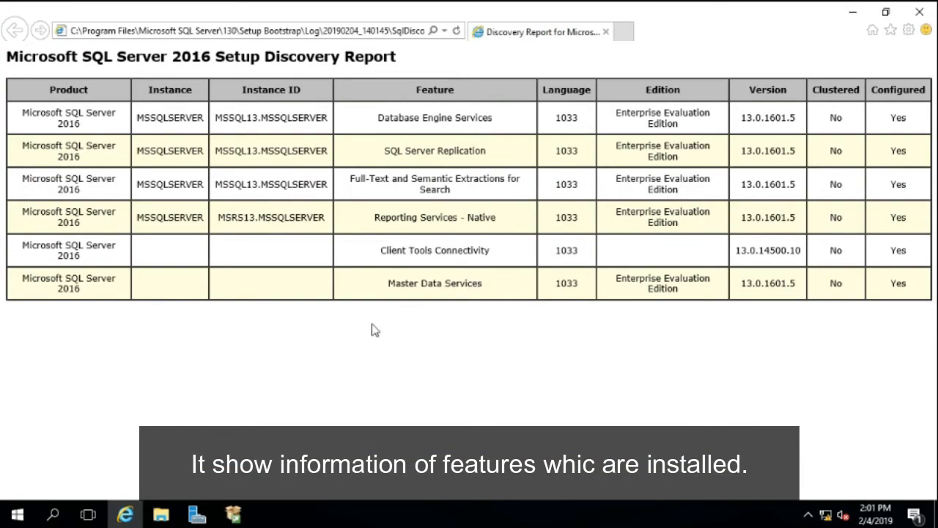